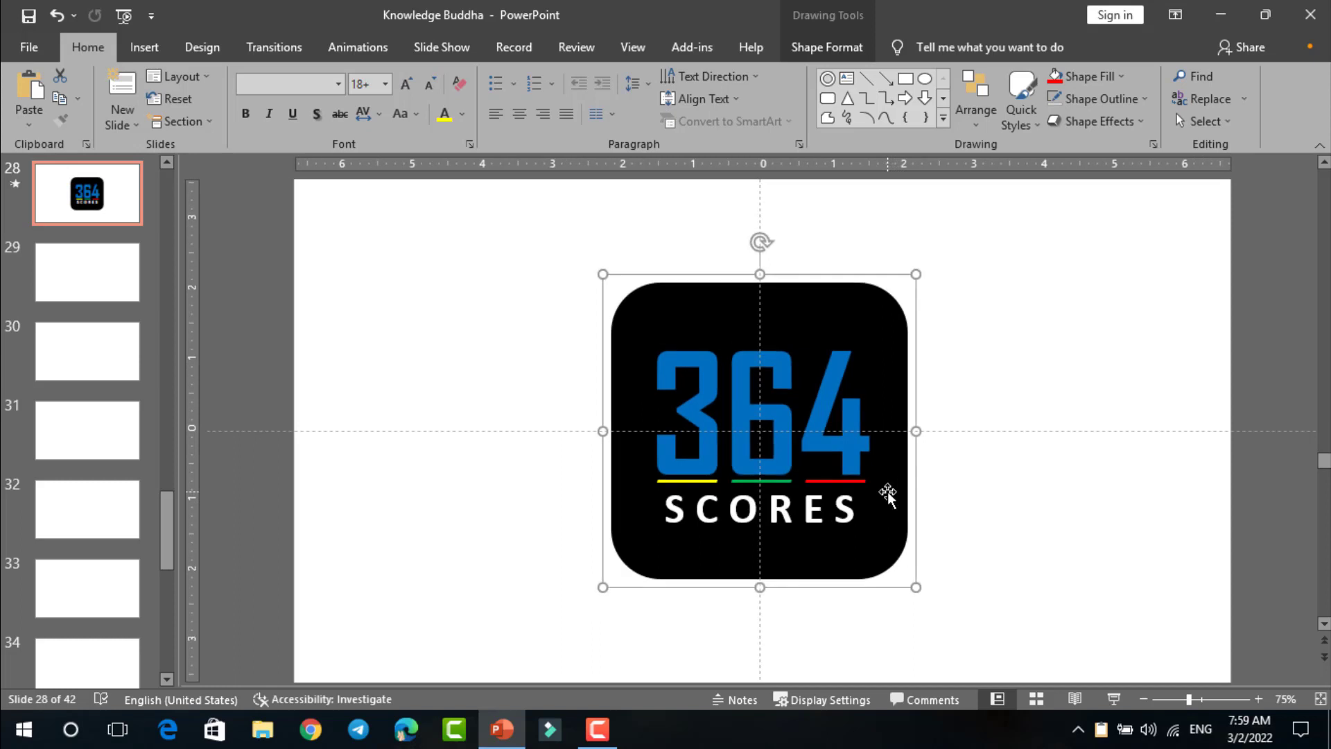
Move the finished 364 SCORES logo into the left half of the slide, clear of the vertical centre guide.
{"action": "left_click_drag", "start_coordinate": [886, 496], "coordinate": [696, 493]}
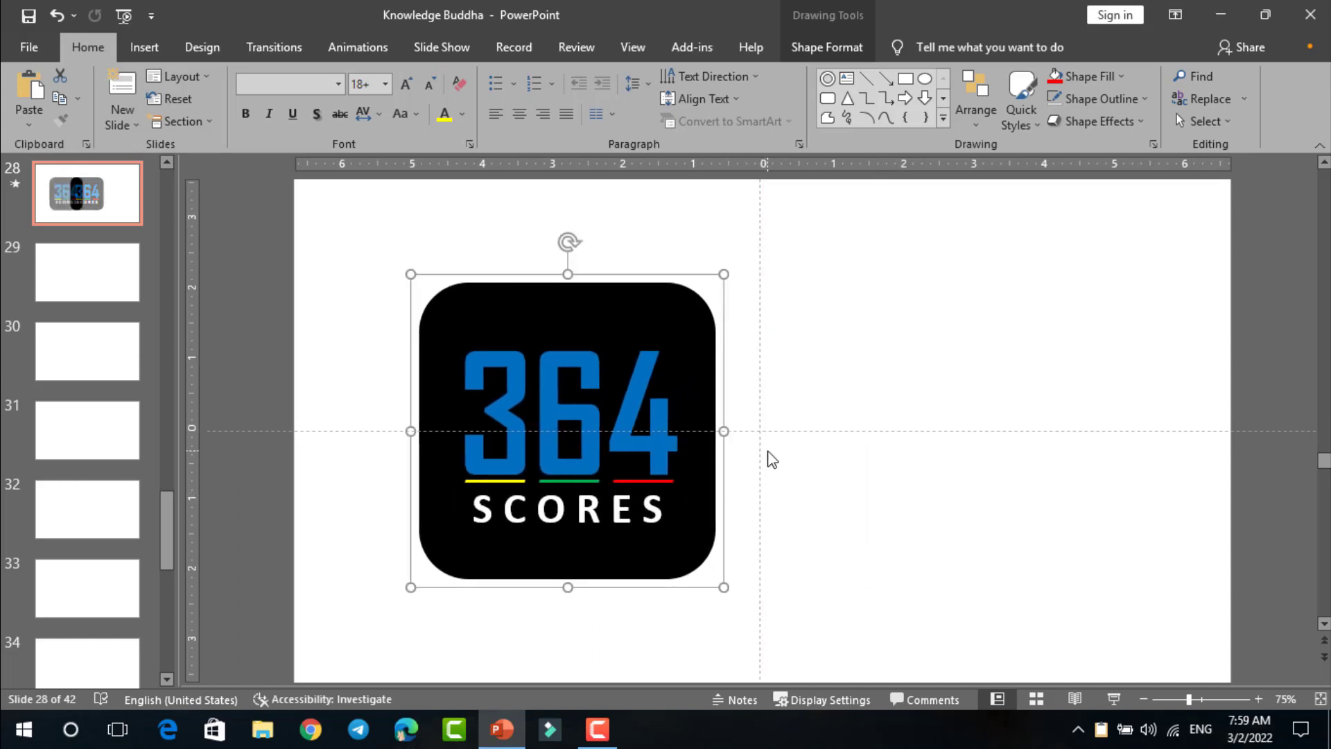
{"action": "scroll", "coordinate": [768, 452], "scroll_direction": "up", "scroll_amount": 3}
{"action": "scroll", "coordinate": [770, 450], "scroll_direction": "down", "scroll_amount": 3}
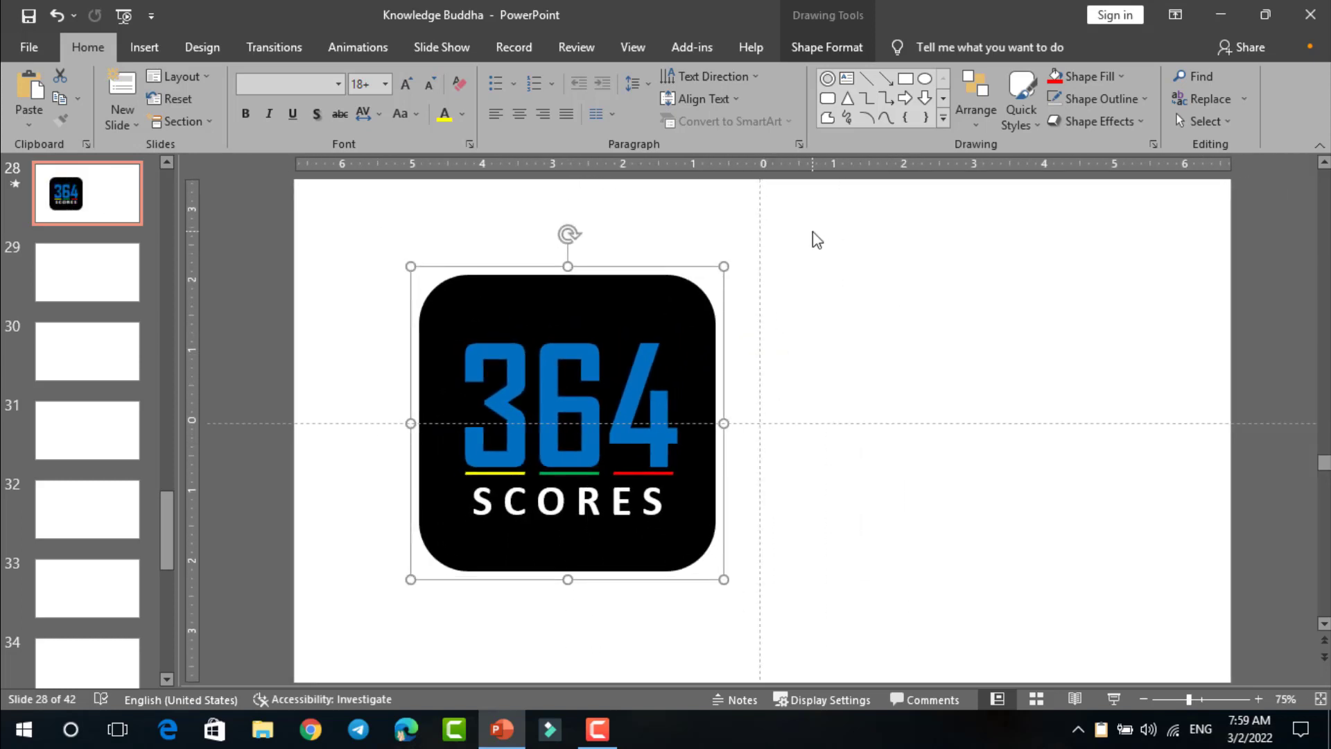
Draw a rounded square about 3.97" wide and high beside the logo and move it level with the logo's upper edge.
{"action": "left_click", "coordinate": [828, 98]}
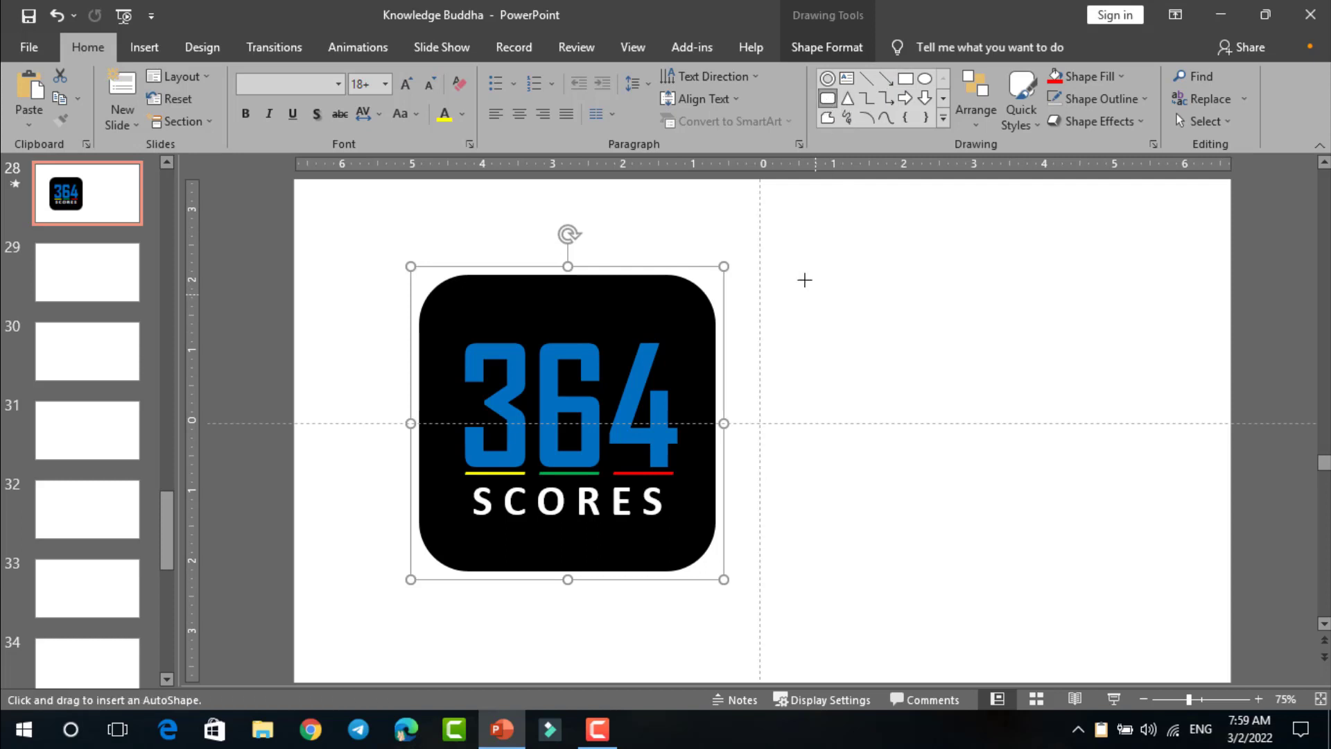
{"action": "left_click_drag", "start_coordinate": [791, 291], "coordinate": [1021, 559]}
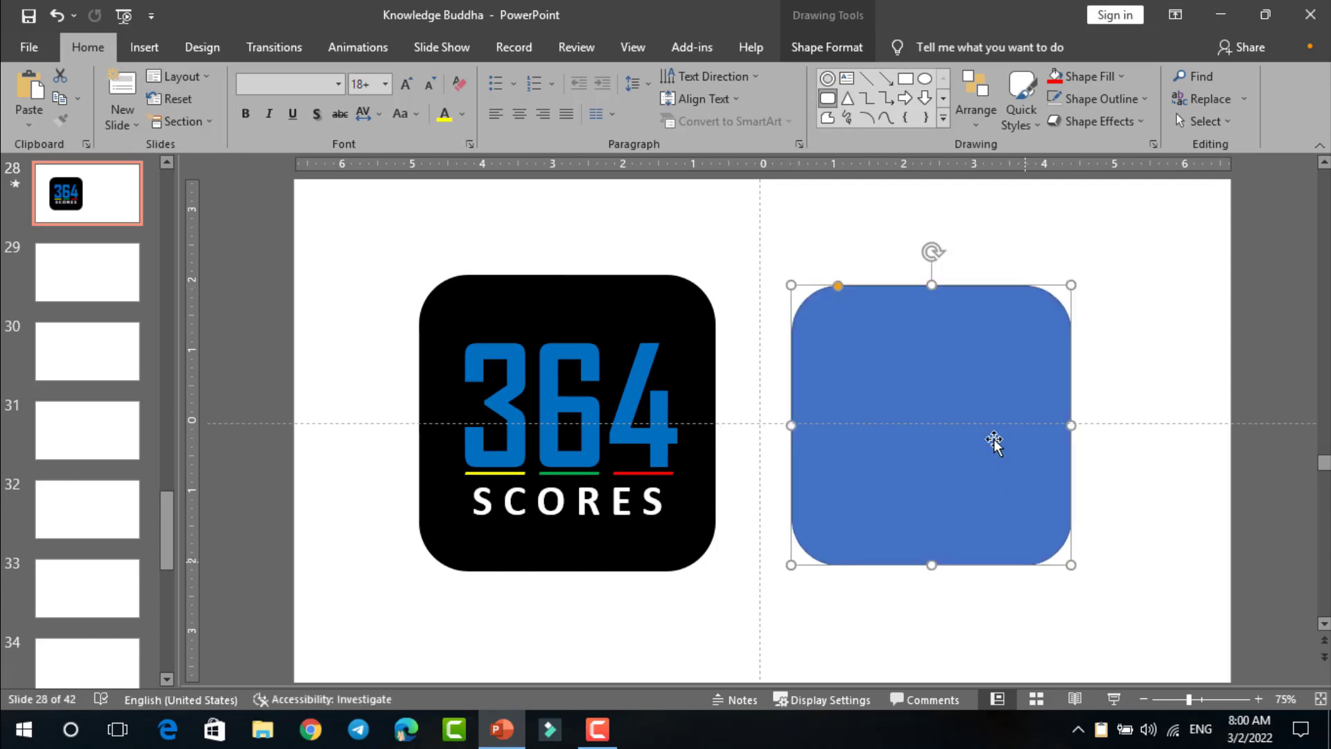
{"action": "left_click_drag", "start_coordinate": [949, 341], "coordinate": [940, 335]}
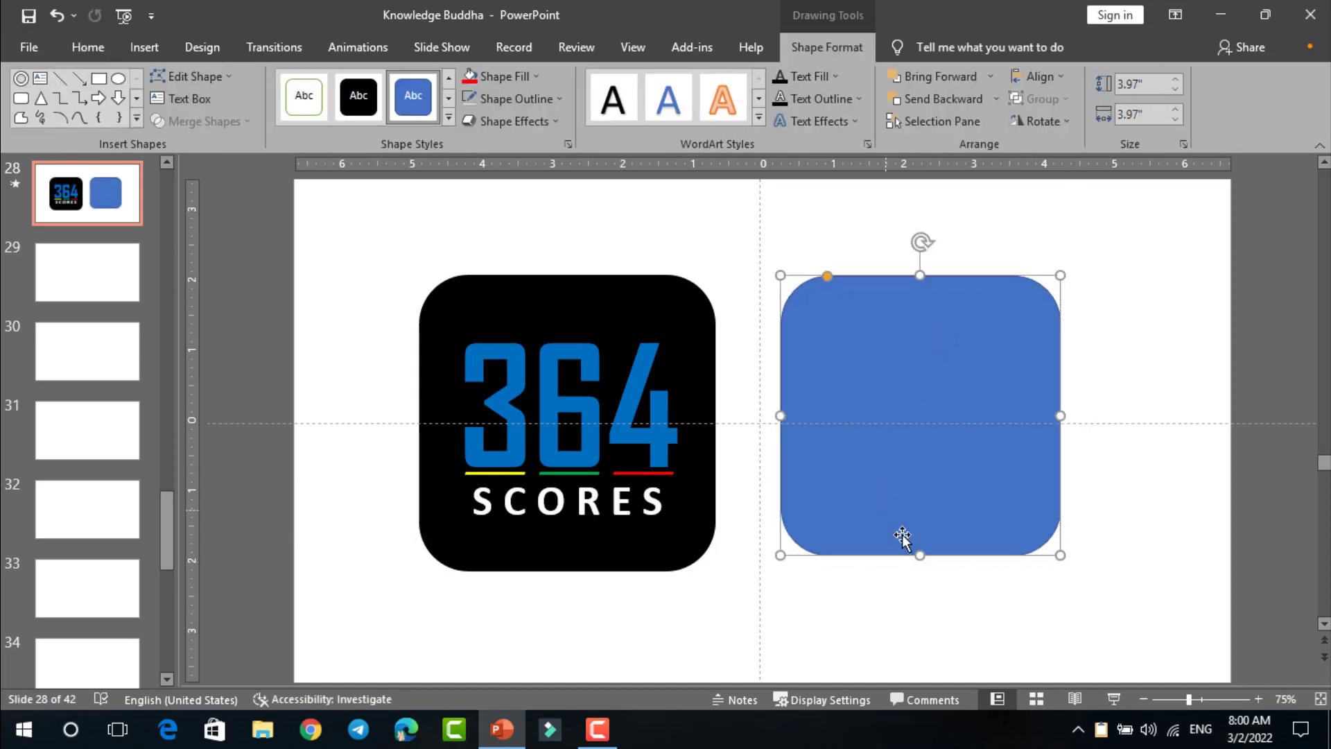
Enlarge the blue rounded square to about 4.21" high and 4.18" wide so it matches the logo's black background.
{"action": "left_click_drag", "start_coordinate": [1060, 554], "coordinate": [1070, 566]}
{"action": "mouse_move", "coordinate": [969, 371]}
{"action": "left_mouse_down"}
{"action": "mouse_move", "coordinate": [978, 377]}
{"action": "mouse_move", "coordinate": [959, 372]}
{"action": "left_mouse_up"}
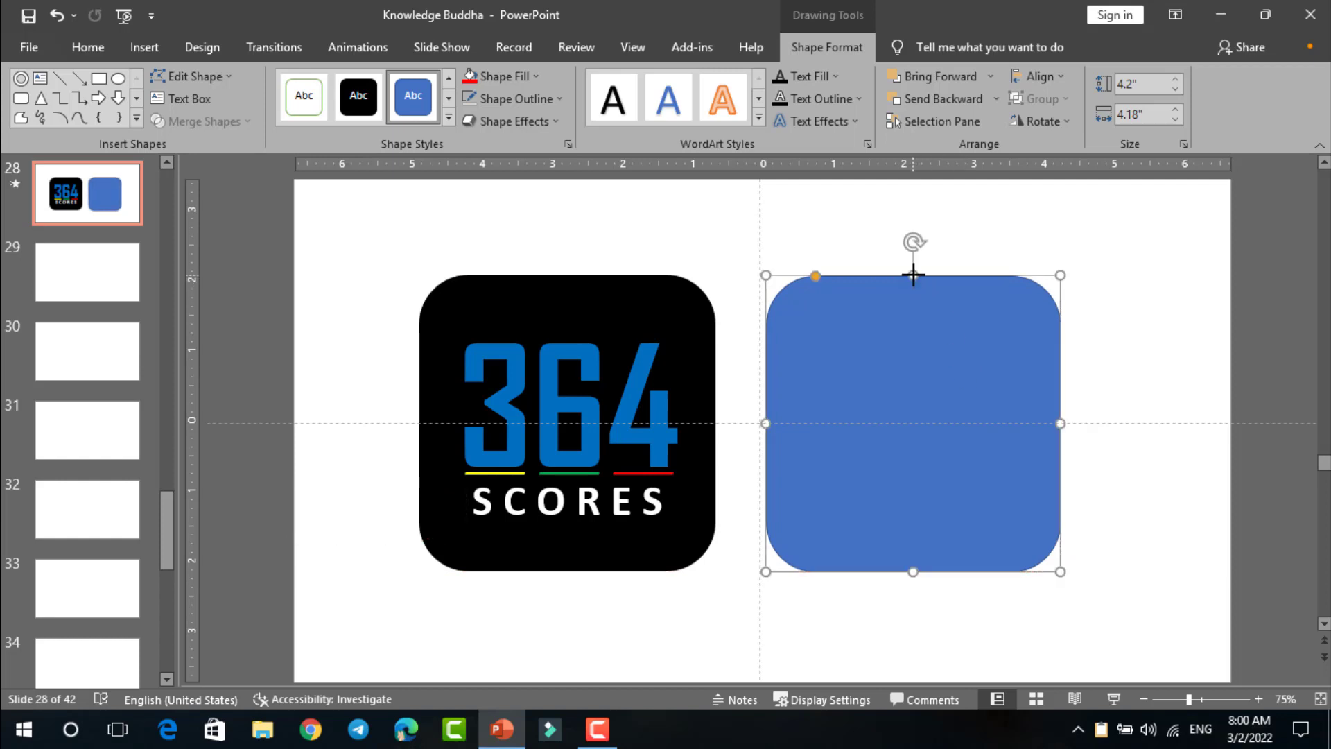
{"action": "left_click_drag", "start_coordinate": [913, 275], "coordinate": [912, 273]}
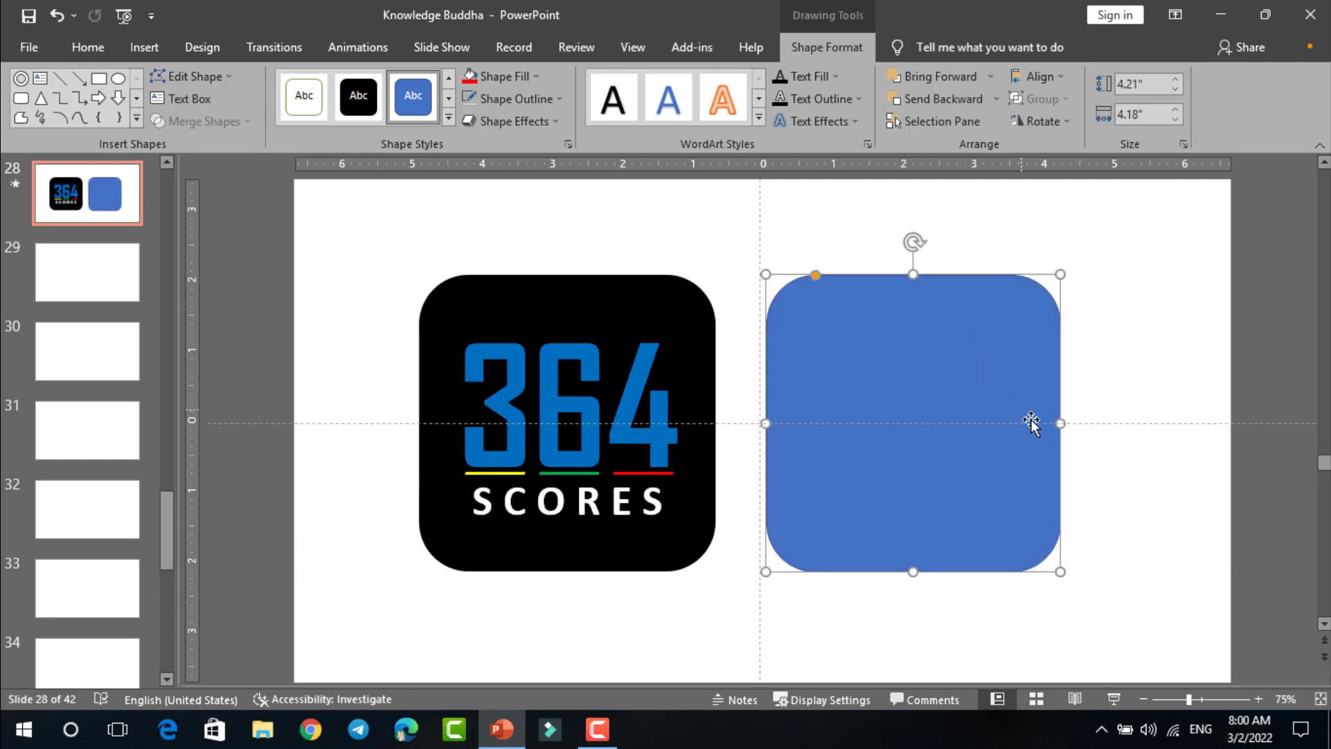
{"action": "left_click_drag", "start_coordinate": [1061, 424], "coordinate": [1054, 423]}
Remove the blue rounded square's outline and align it with the logo and the centre guide, slightly reducing its corner rounding.
{"action": "left_click", "coordinate": [561, 99]}
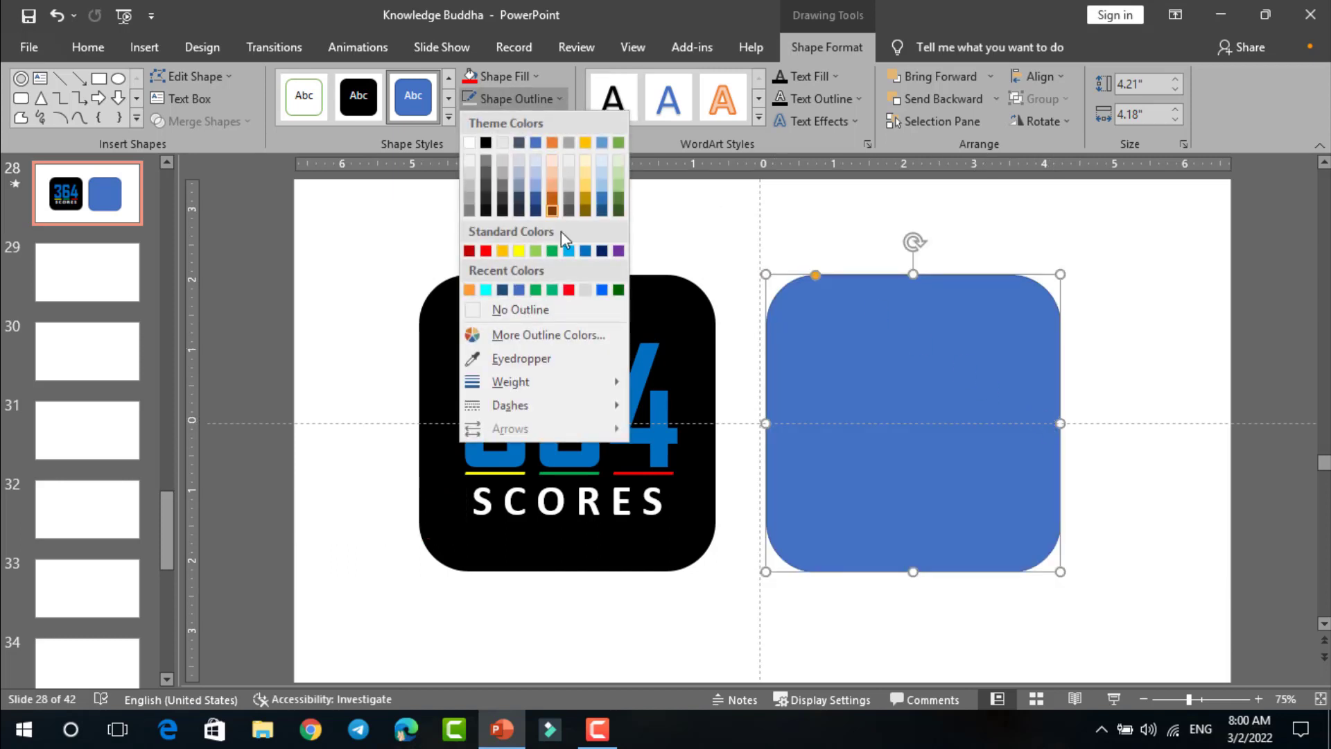
{"action": "left_click", "coordinate": [564, 305]}
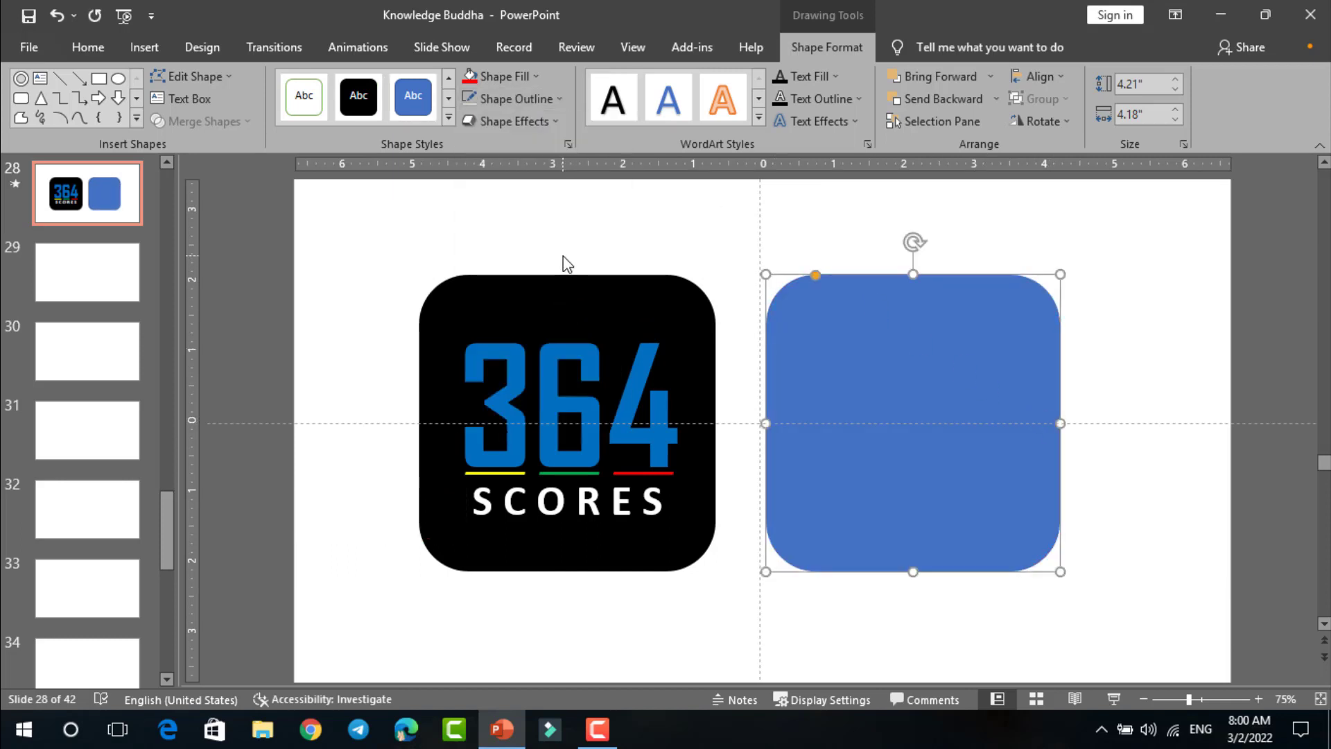
{"action": "left_click_drag", "start_coordinate": [867, 353], "coordinate": [861, 356]}
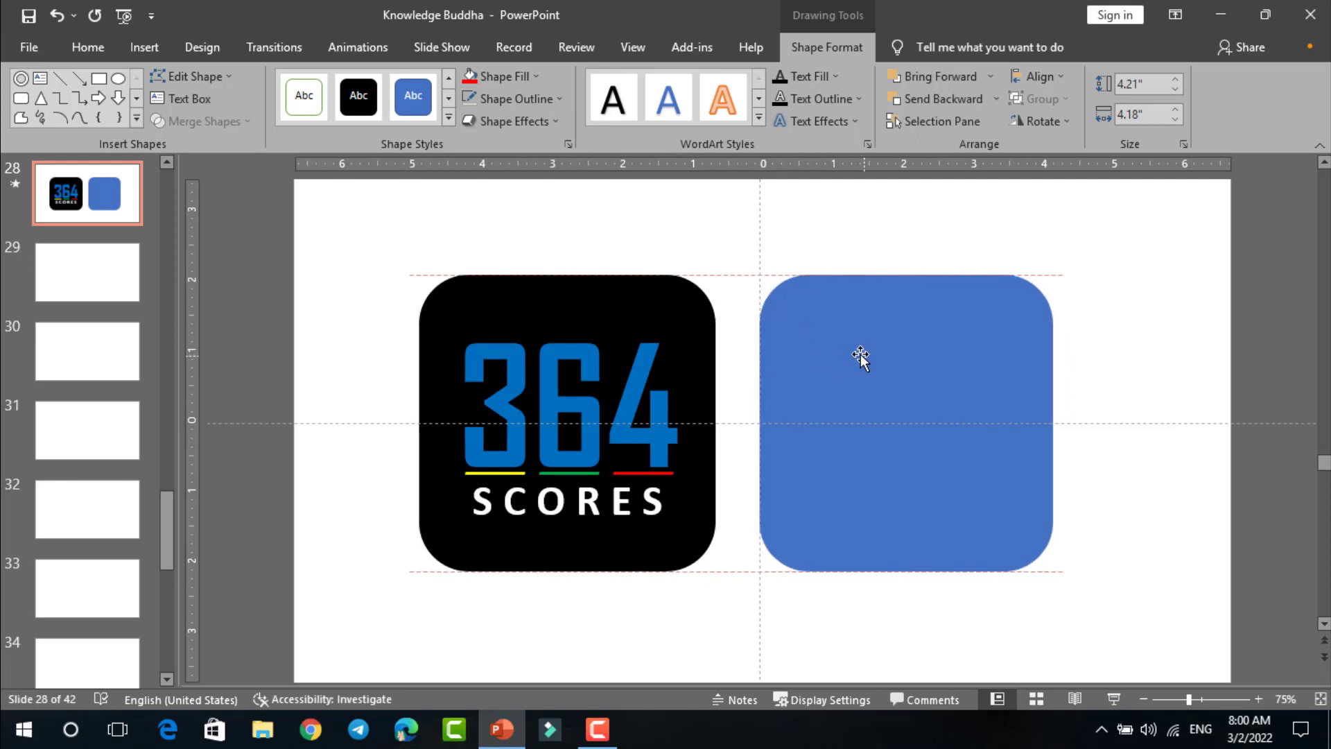
{"action": "left_click_drag", "start_coordinate": [804, 276], "coordinate": [802, 275]}
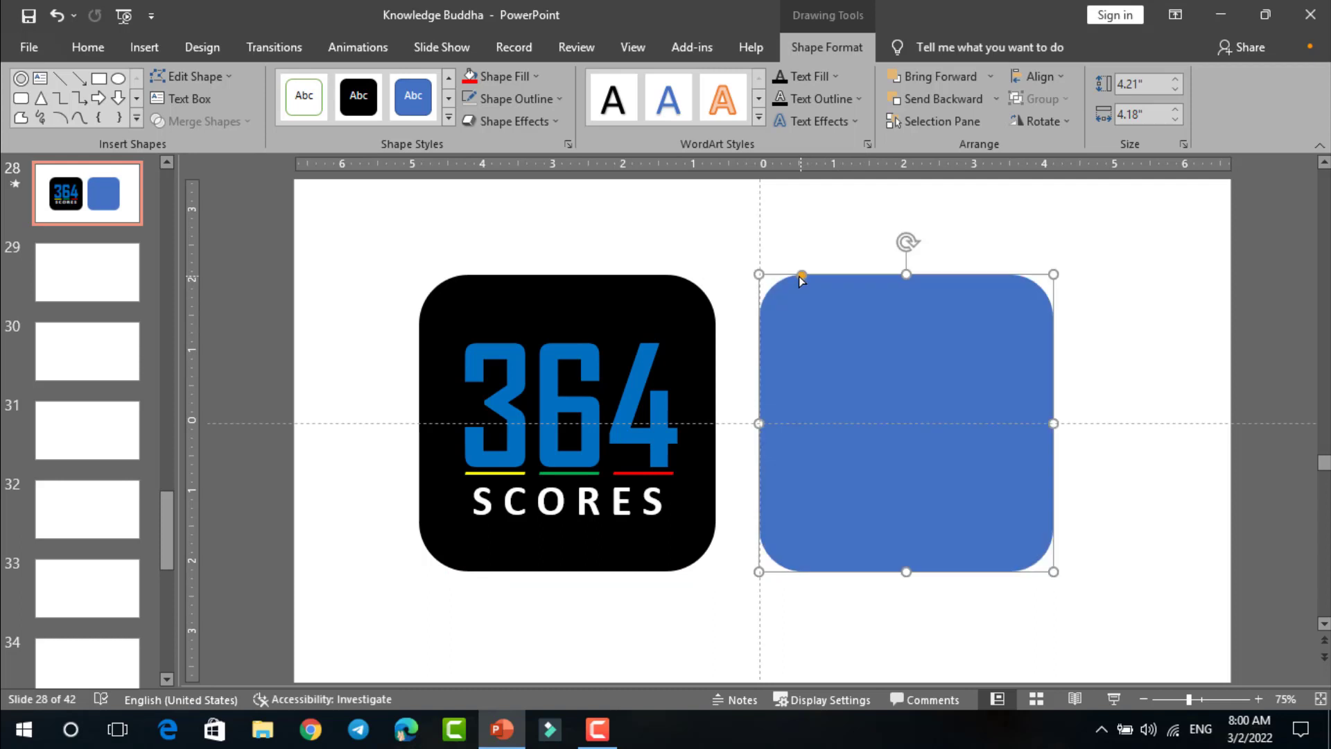
Fill the rounded square with black and set it to No Outline.
{"action": "left_click", "coordinate": [538, 77]}
{"action": "left_click", "coordinate": [488, 123]}
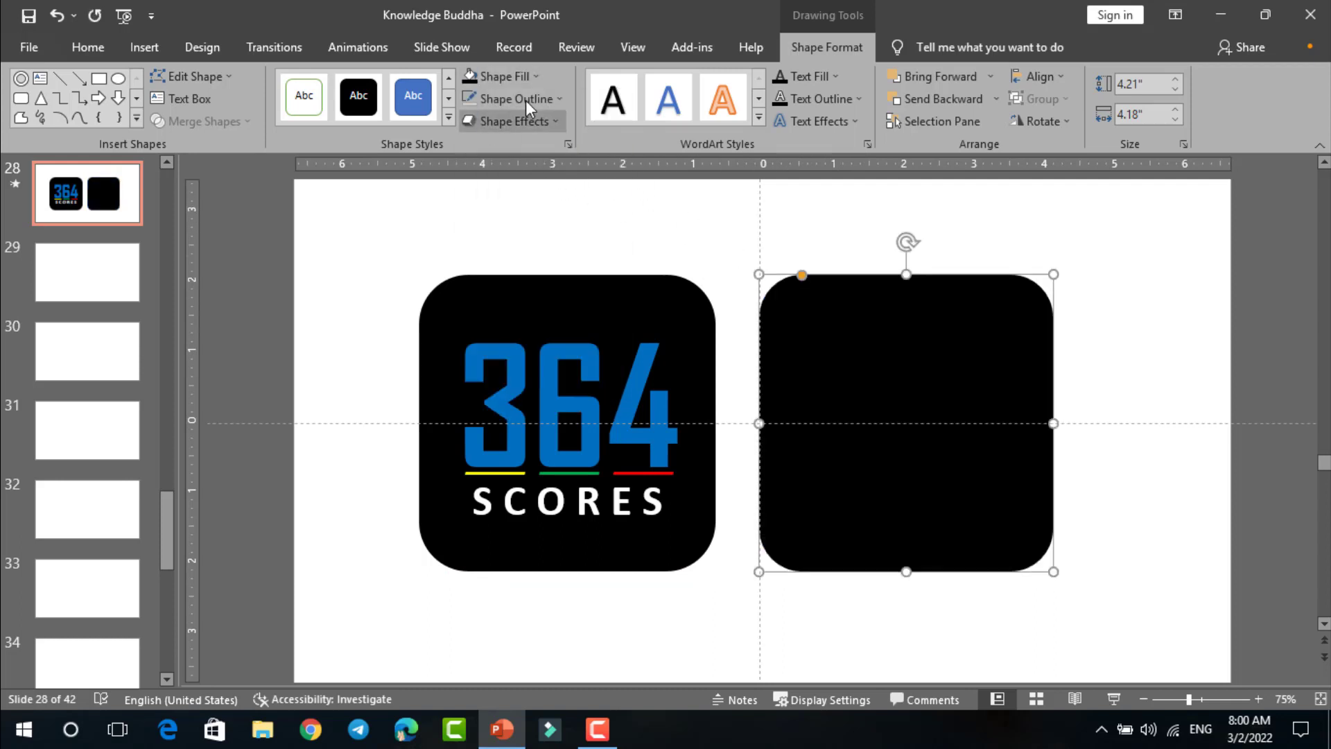
{"action": "left_click", "coordinate": [564, 98]}
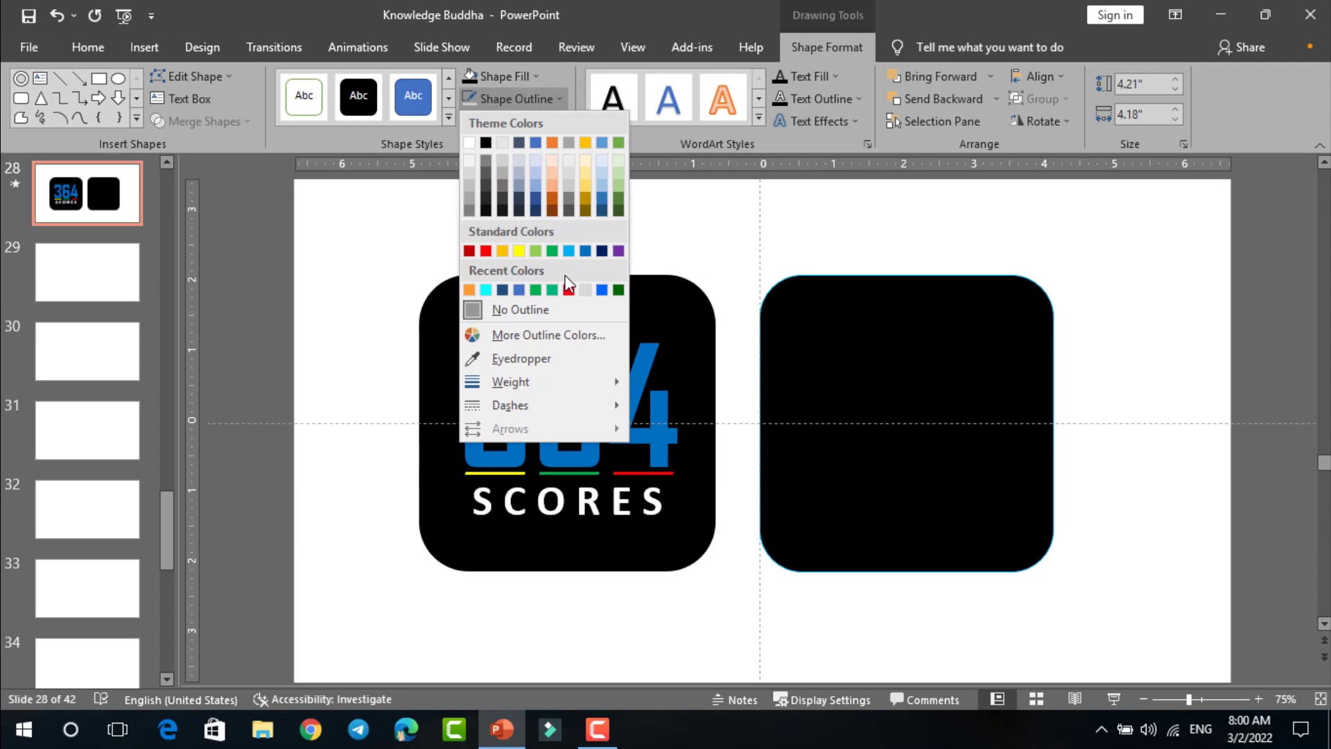
{"action": "left_click", "coordinate": [563, 309]}
{"action": "left_click", "coordinate": [665, 240]}
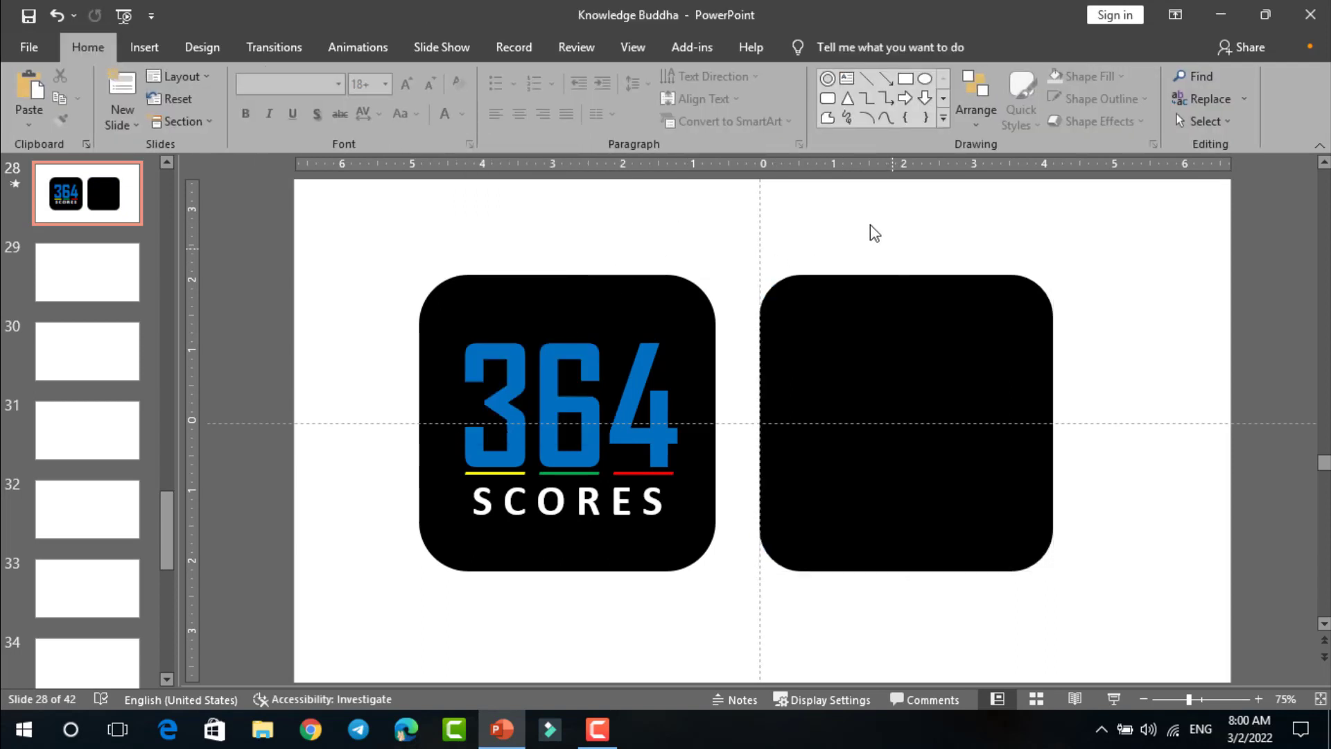
Add a text box reading 364 above the new black rounded square.
{"action": "left_click", "coordinate": [847, 79]}
{"action": "left_click", "coordinate": [834, 216]}
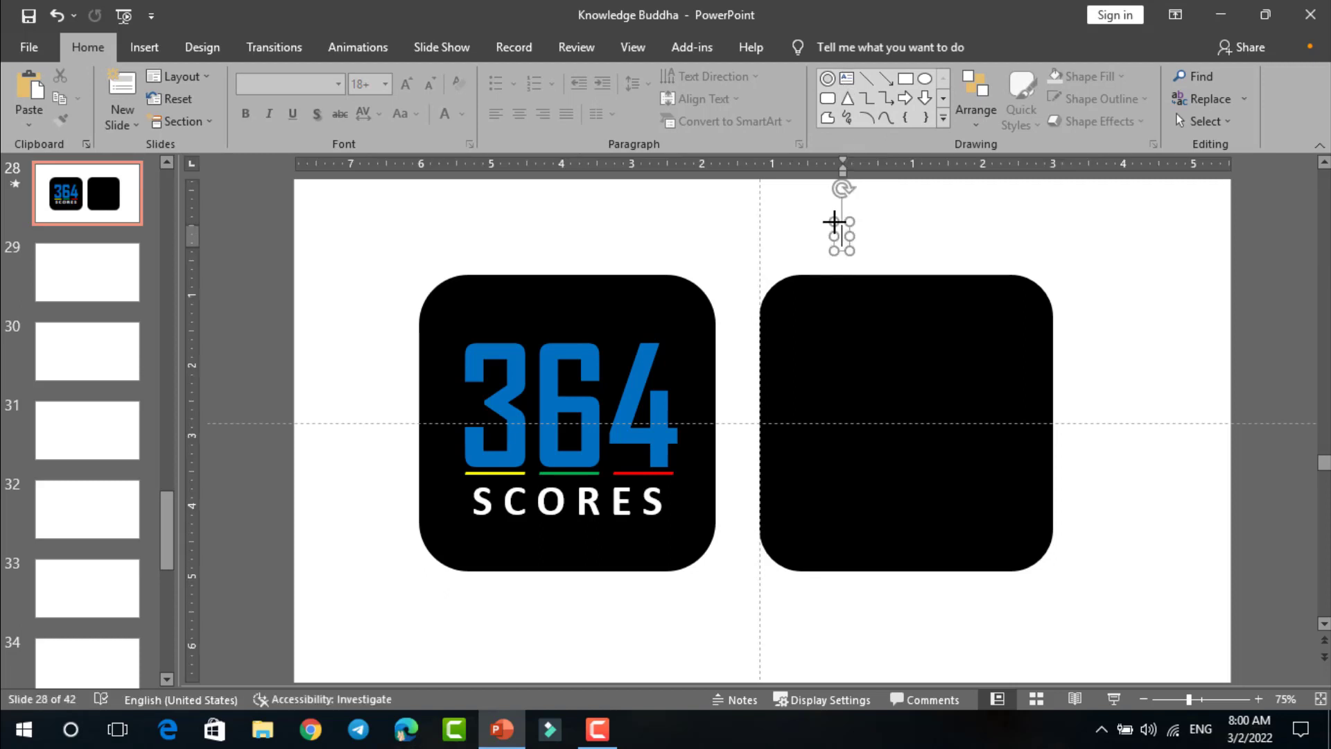
{"action": "type", "text": "3"}
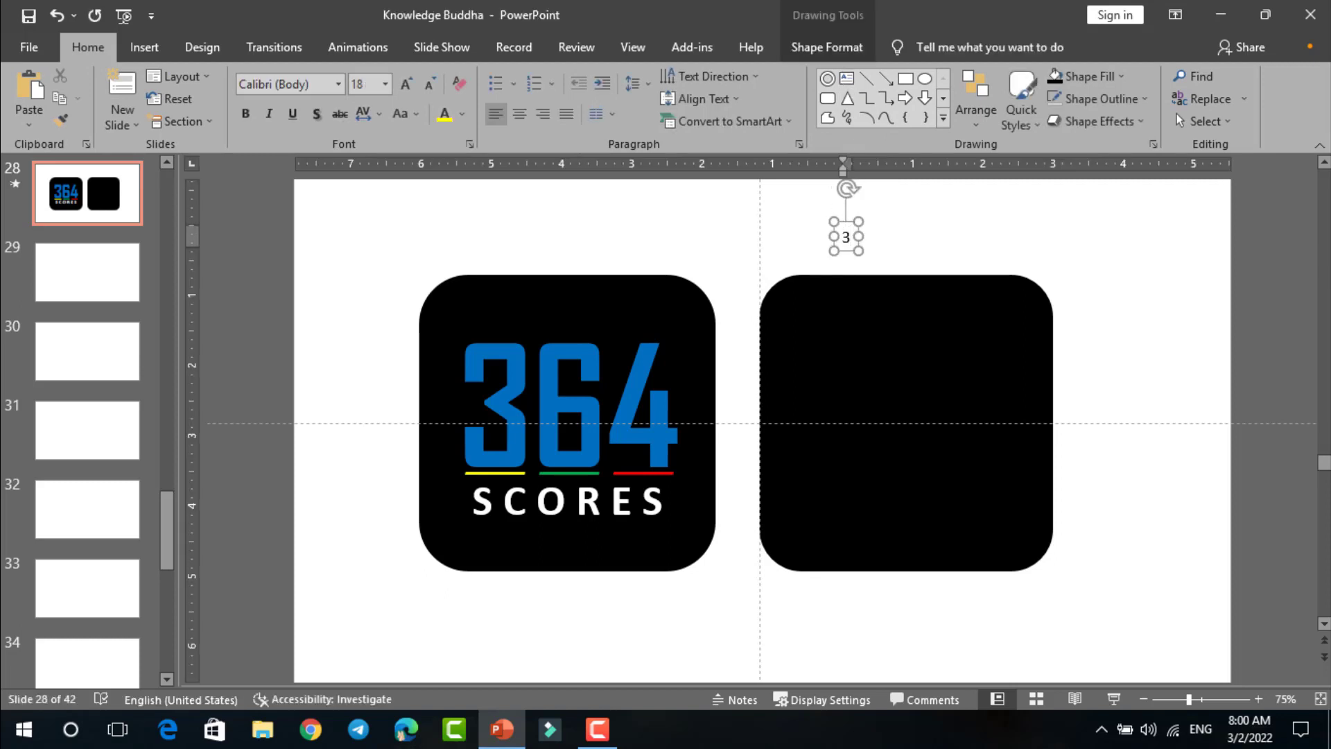
{"action": "type", "text": "64"}
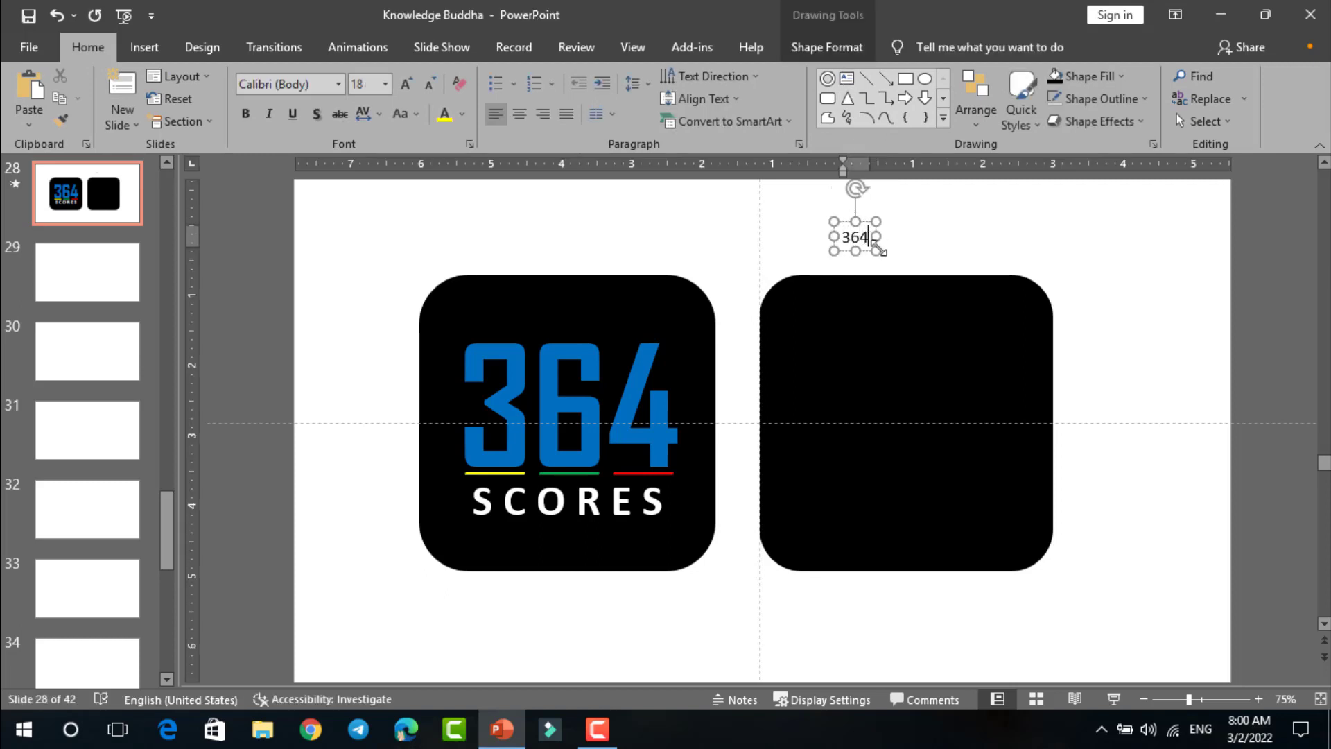
{"action": "left_click", "coordinate": [866, 251]}
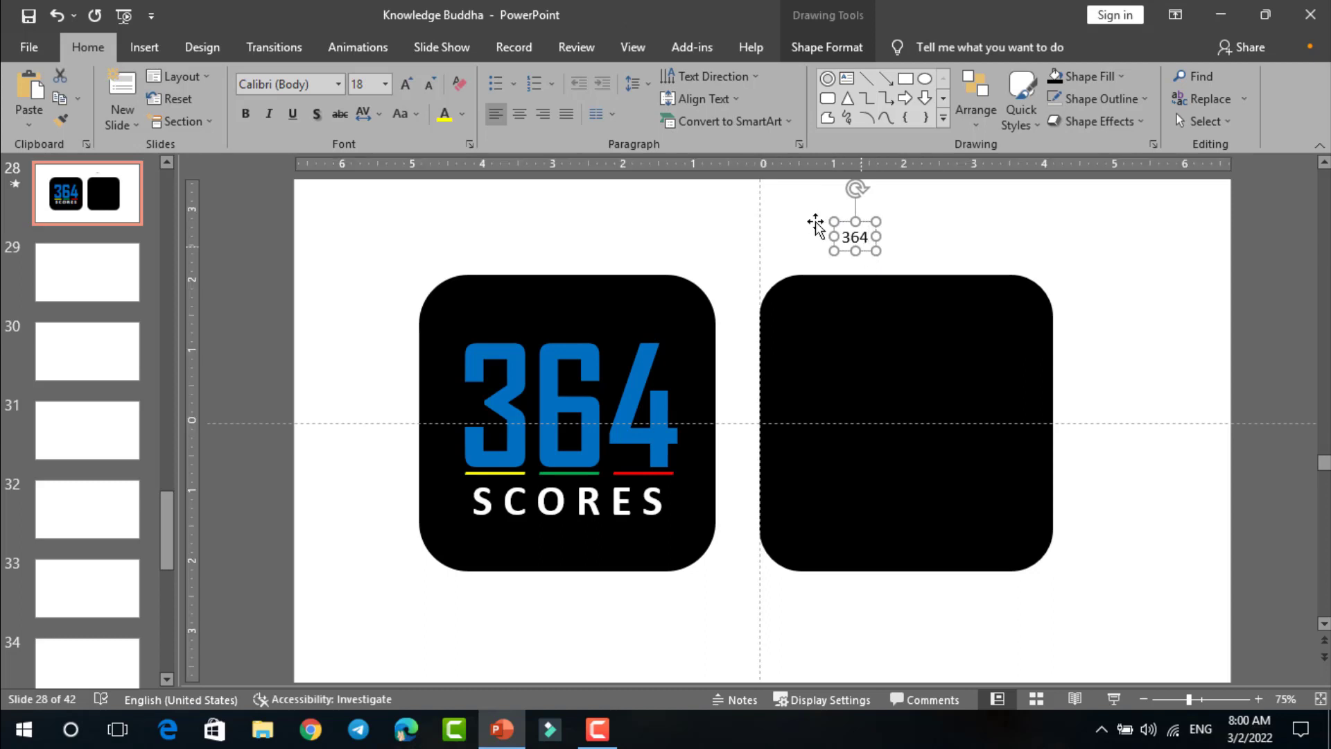
Colour the new 364 text yellow and enlarge it to 199 pt.
{"action": "left_click", "coordinate": [407, 83]}
{"action": "left_click", "coordinate": [407, 83]}
{"action": "left_click", "coordinate": [407, 83]}
{"action": "left_click", "coordinate": [407, 83]}
{"action": "left_click", "coordinate": [407, 83]}
{"action": "left_click", "coordinate": [407, 84]}
{"action": "left_click", "coordinate": [407, 83]}
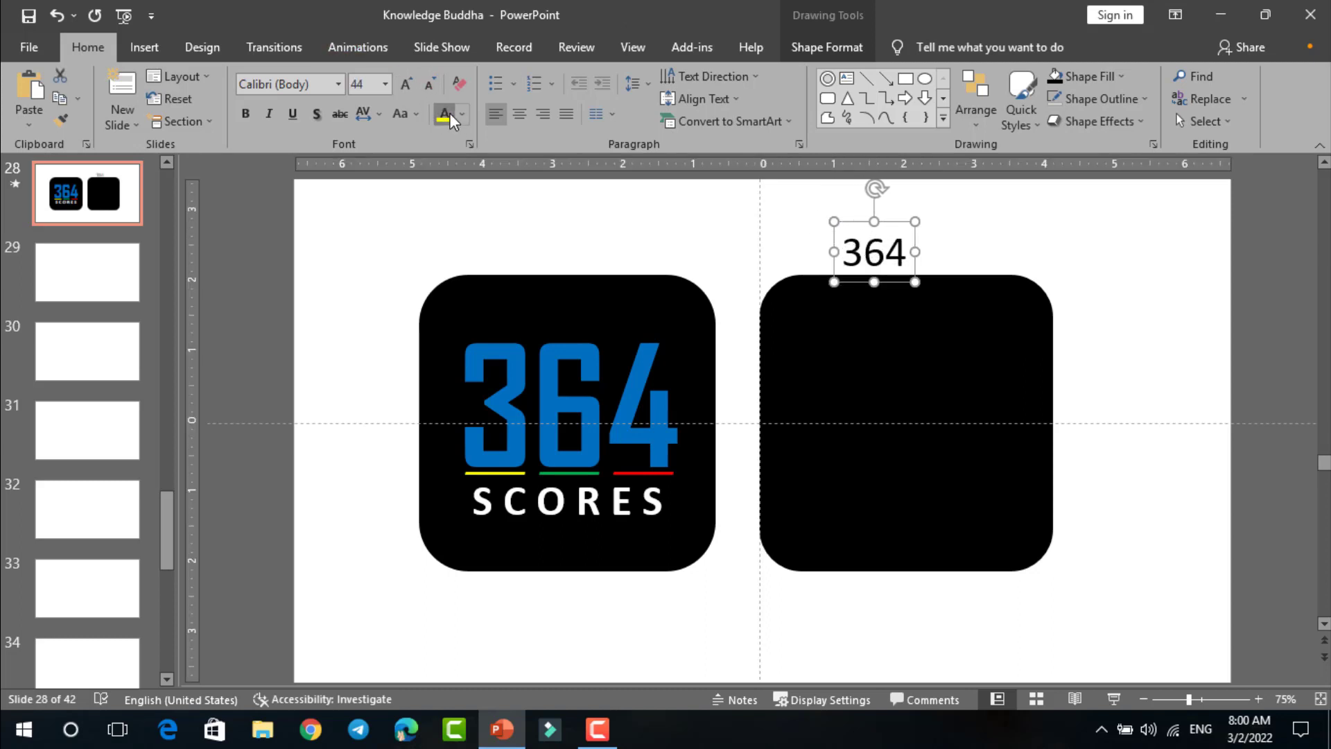
{"action": "left_click", "coordinate": [443, 113]}
{"action": "left_click", "coordinate": [407, 83]}
{"action": "left_click", "coordinate": [407, 83]}
{"action": "left_click", "coordinate": [407, 83]}
{"action": "left_click", "coordinate": [407, 83]}
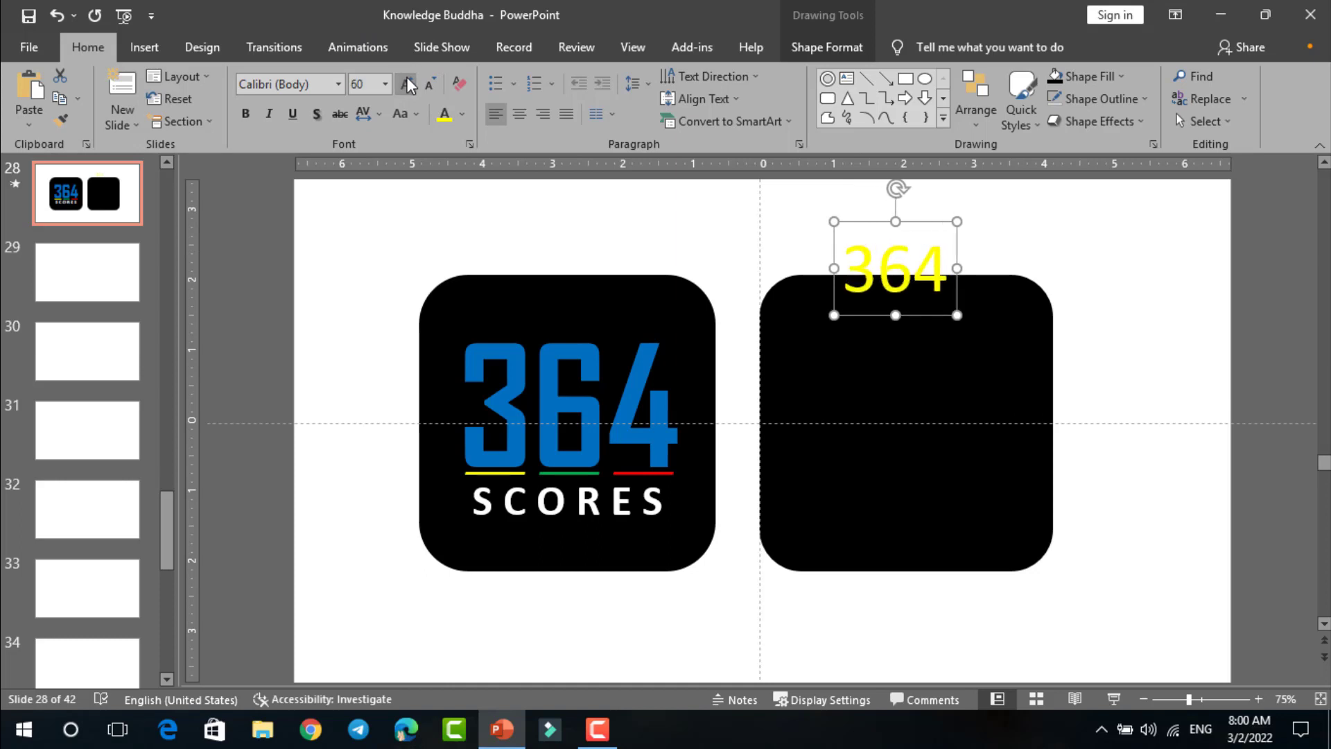
{"action": "left_click", "coordinate": [406, 83]}
{"action": "left_click", "coordinate": [406, 83]}
{"action": "left_click", "coordinate": [407, 83]}
{"action": "left_click", "coordinate": [406, 83]}
{"action": "left_click", "coordinate": [407, 83]}
{"action": "left_click", "coordinate": [407, 83]}
{"action": "left_click", "coordinate": [407, 84]}
{"action": "left_click", "coordinate": [406, 83]}
{"action": "left_click", "coordinate": [407, 83]}
{"action": "left_click", "coordinate": [406, 83]}
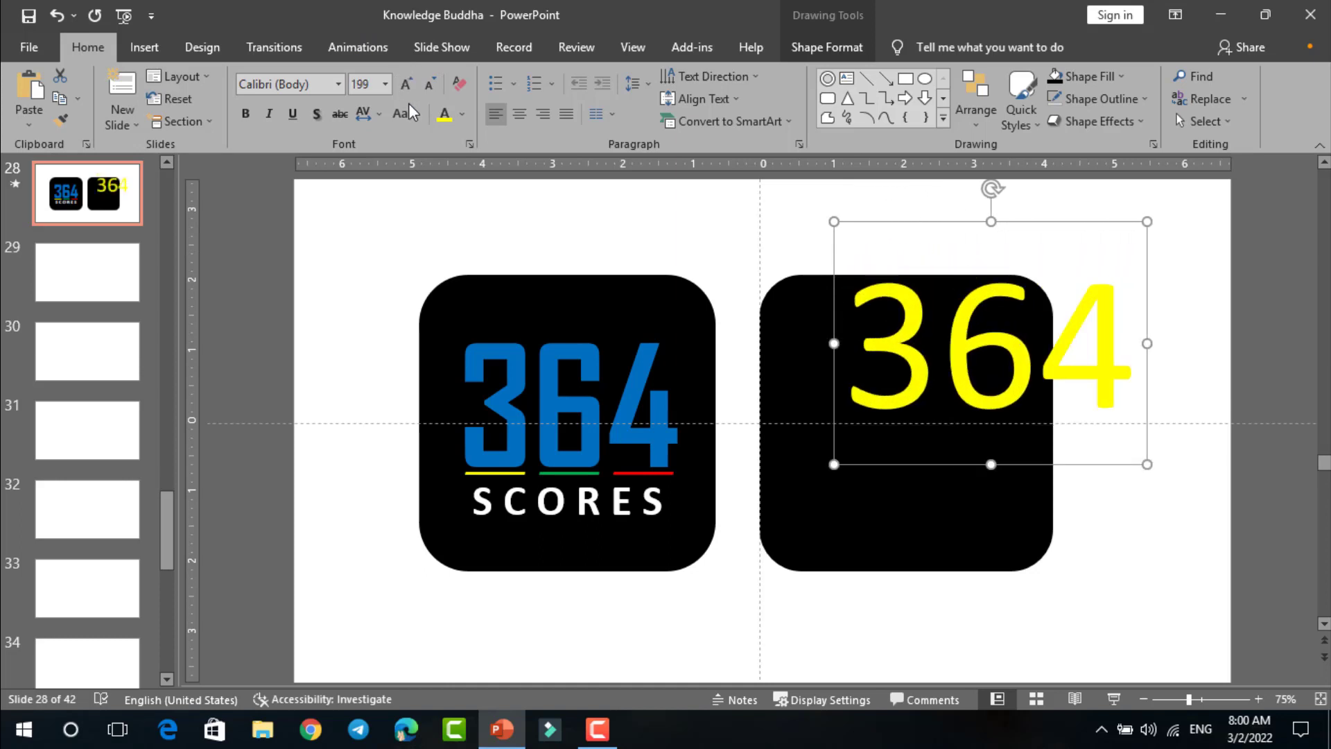
Apply bold and text shadow to the yellow 364 text.
{"action": "left_click", "coordinate": [317, 113]}
{"action": "left_click", "coordinate": [245, 113]}
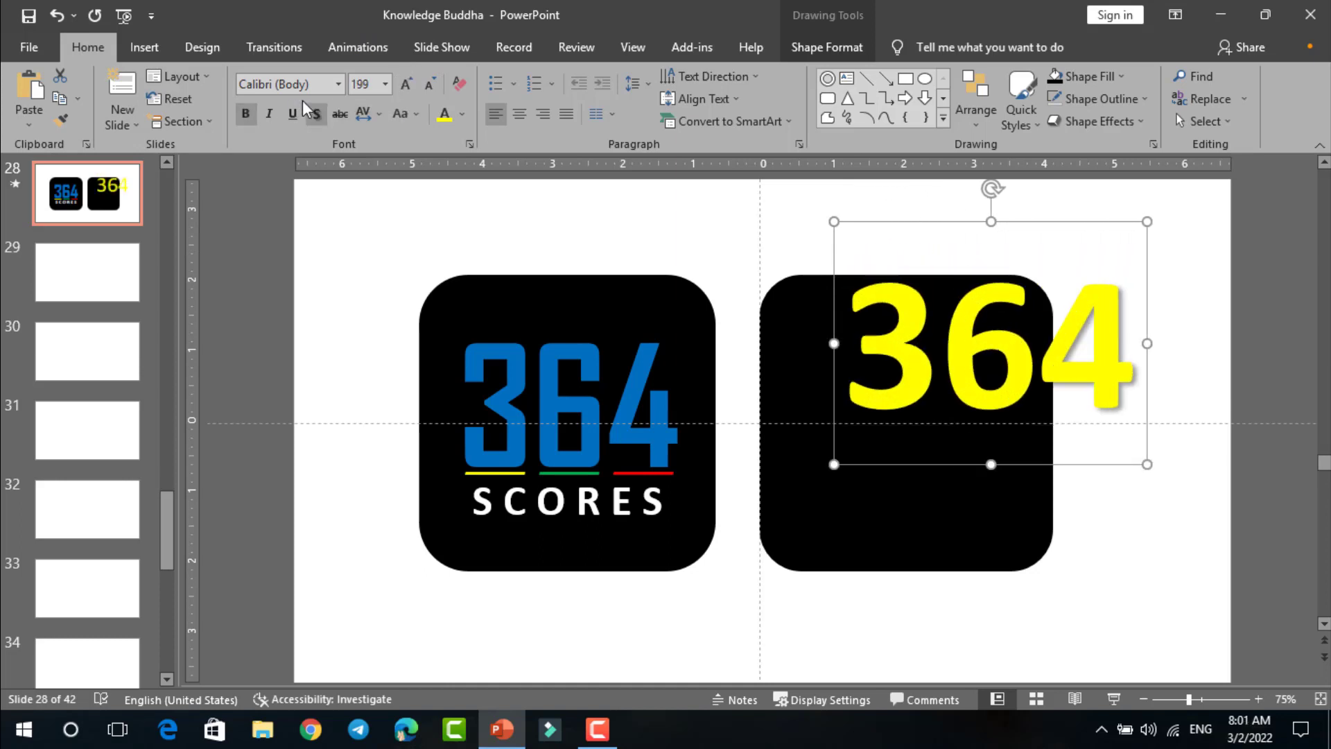
Preview the available fonts, and inspect the font used by the 6 in the finished logo.
{"action": "left_click", "coordinate": [339, 84]}
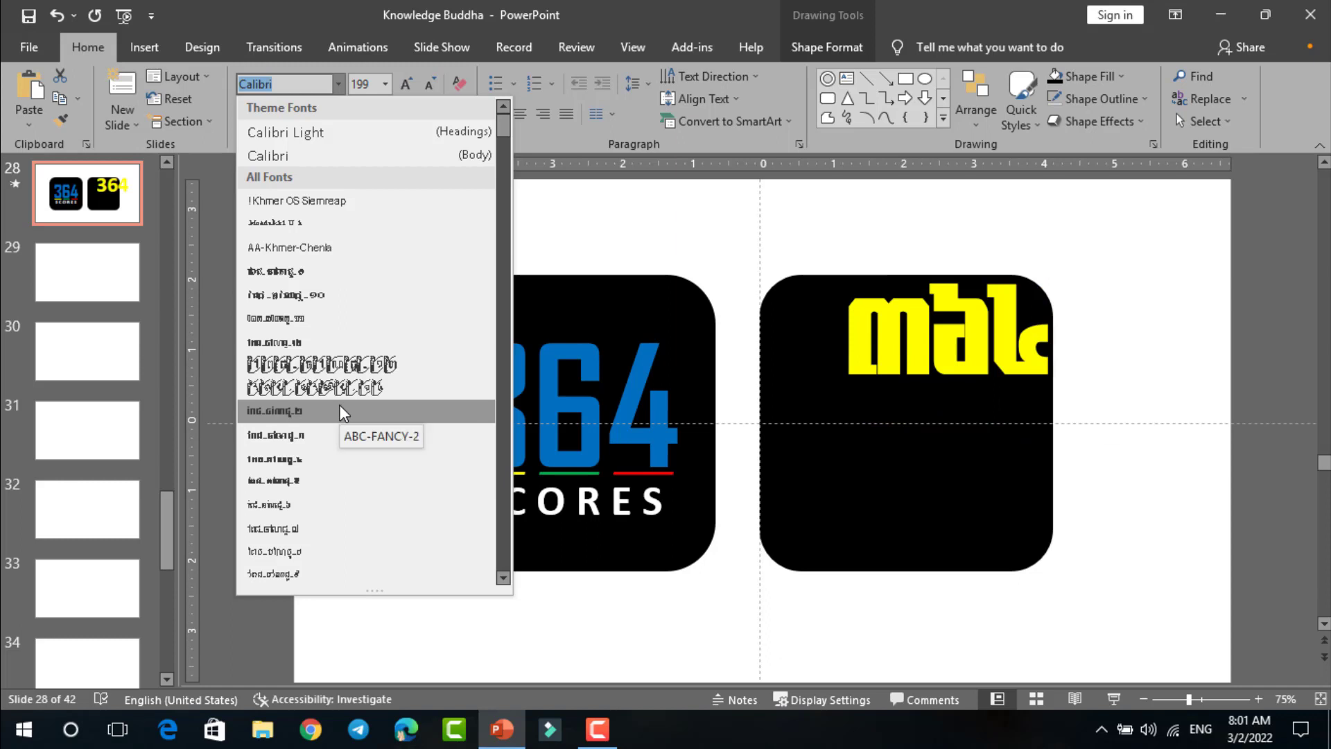
{"action": "left_click", "coordinate": [600, 288]}
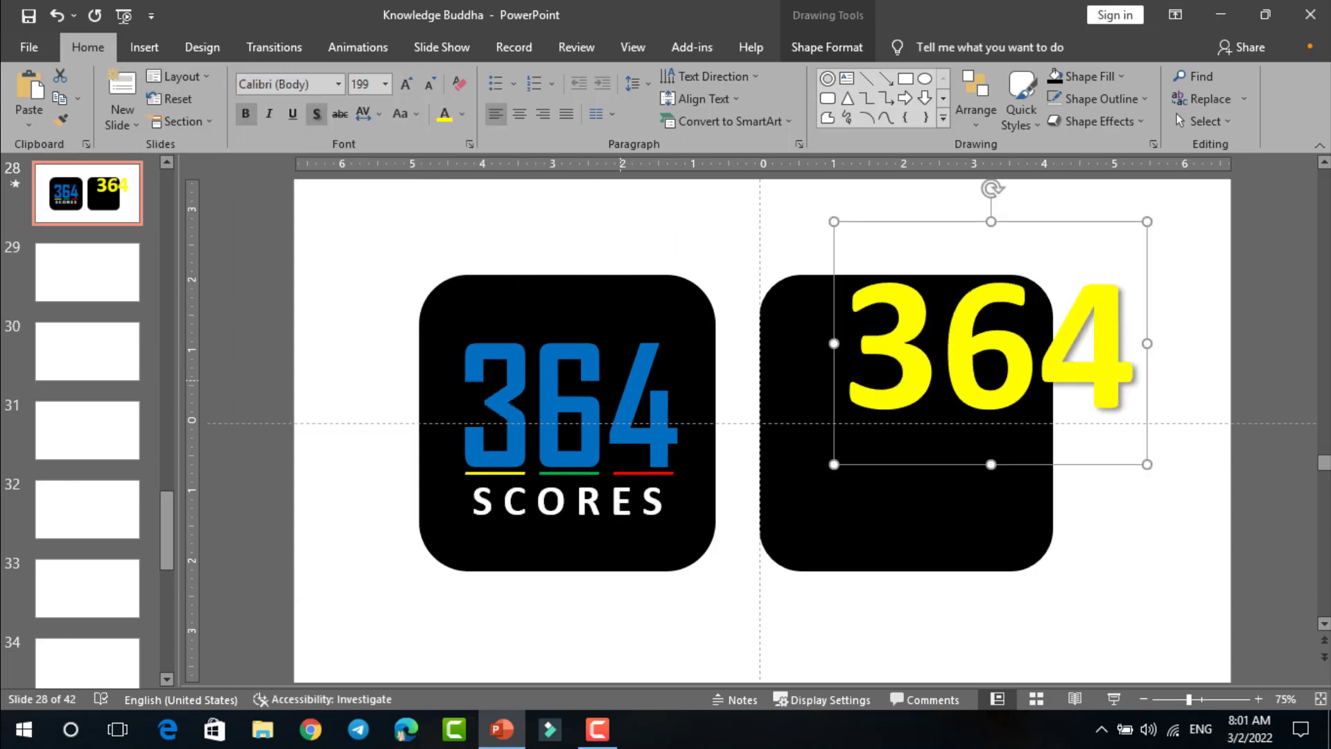
{"action": "left_click_drag", "start_coordinate": [601, 365], "coordinate": [558, 368]}
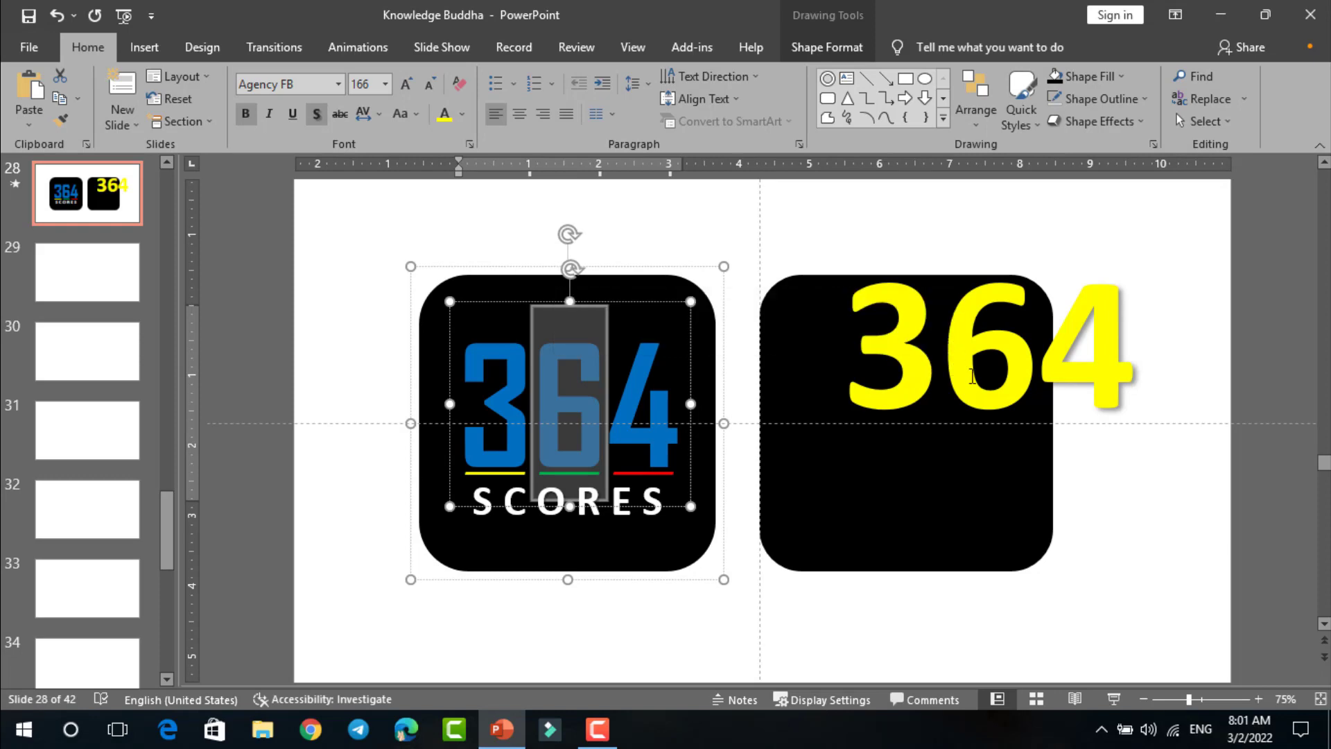
{"action": "left_click", "coordinate": [969, 374]}
{"action": "left_click_drag", "start_coordinate": [1129, 359], "coordinate": [831, 322]}
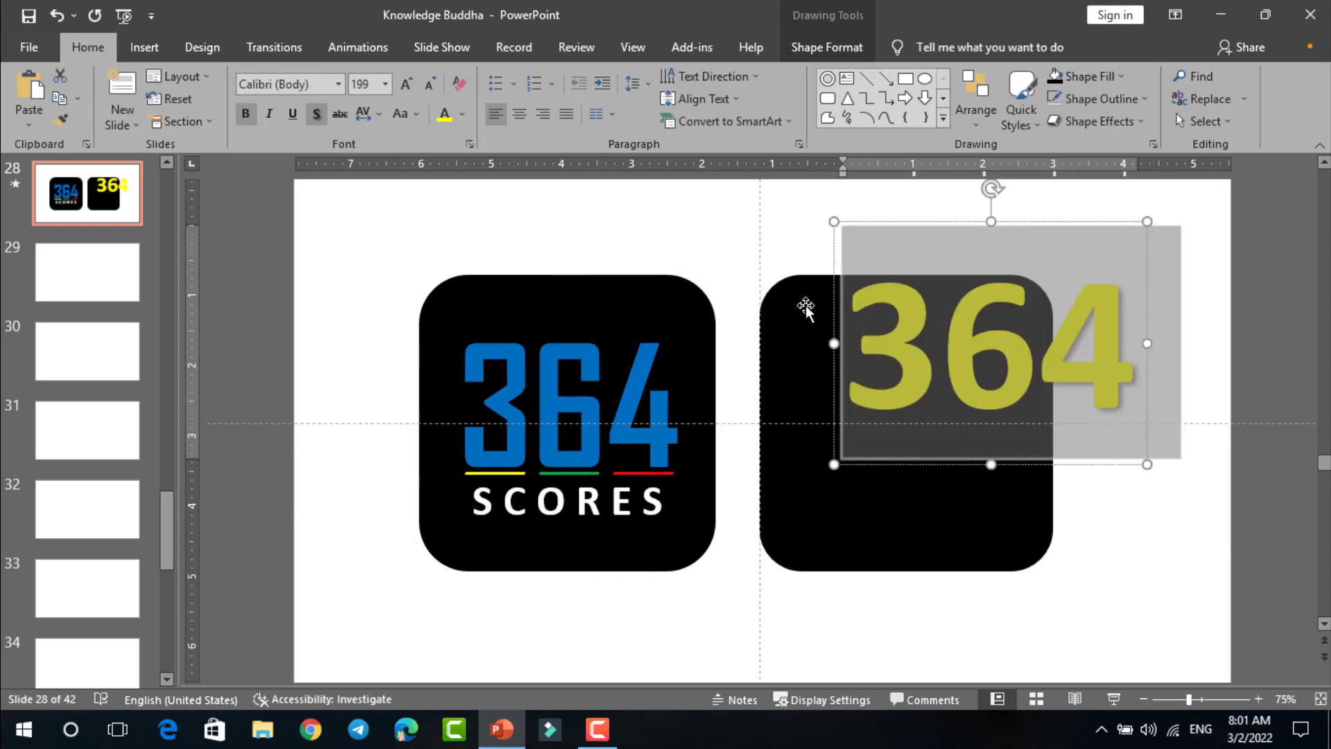
{"action": "left_click", "coordinate": [317, 89]}
{"action": "left_click", "coordinate": [317, 89]}
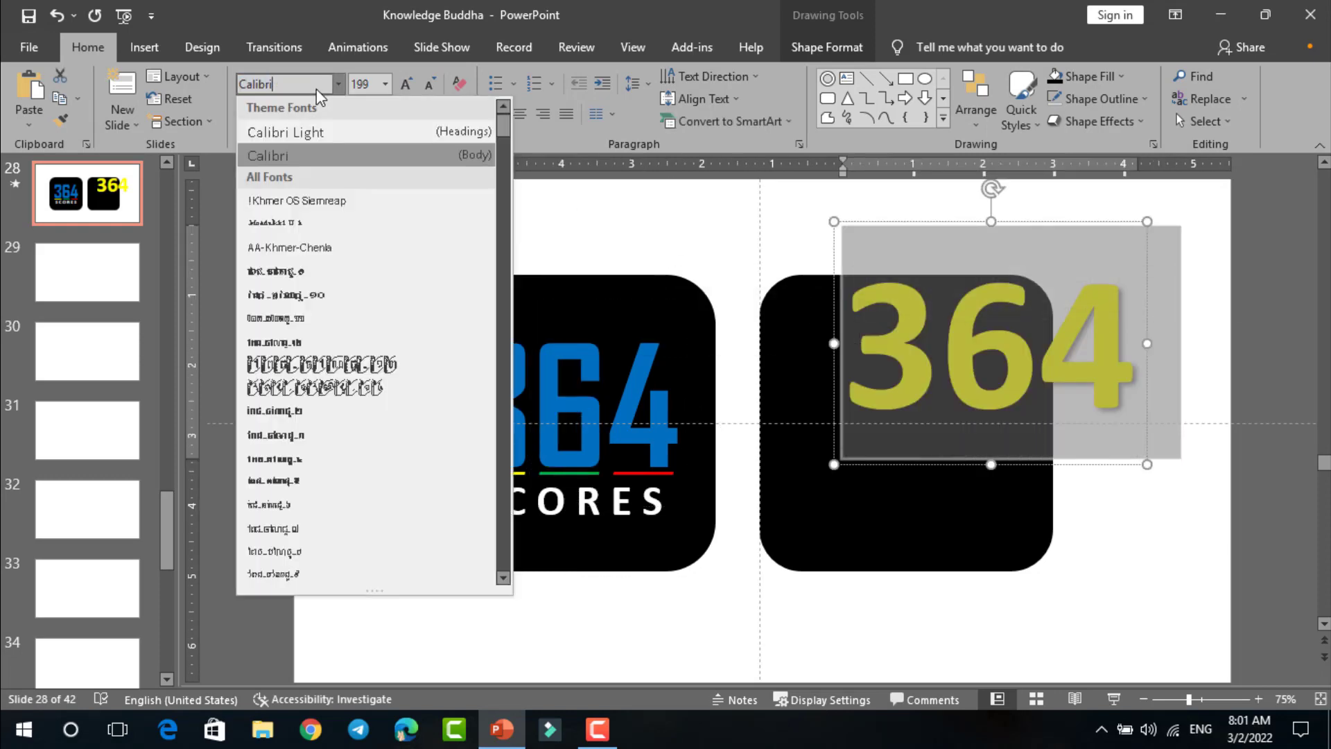
{"action": "left_click_drag", "start_coordinate": [302, 88], "coordinate": [242, 88]}
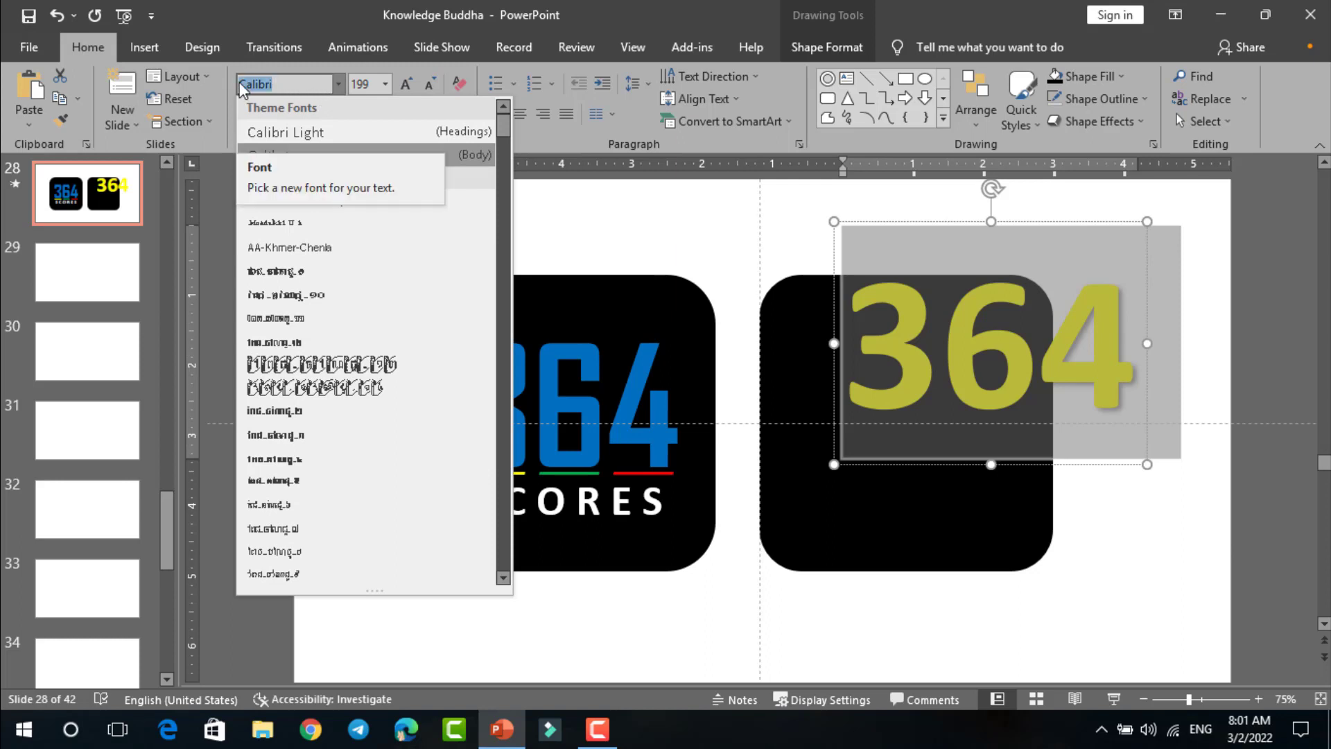
{"action": "type", "text": "A"}
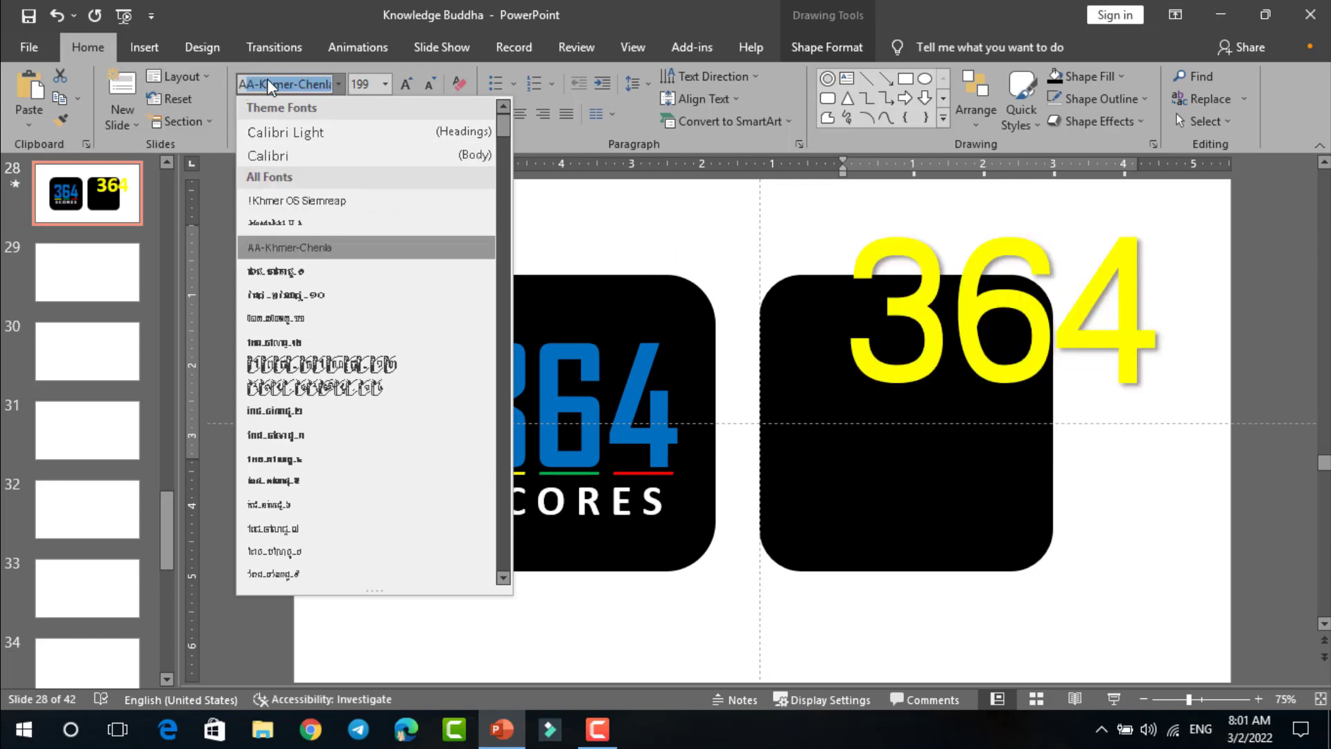
{"action": "type", "text": "c"}
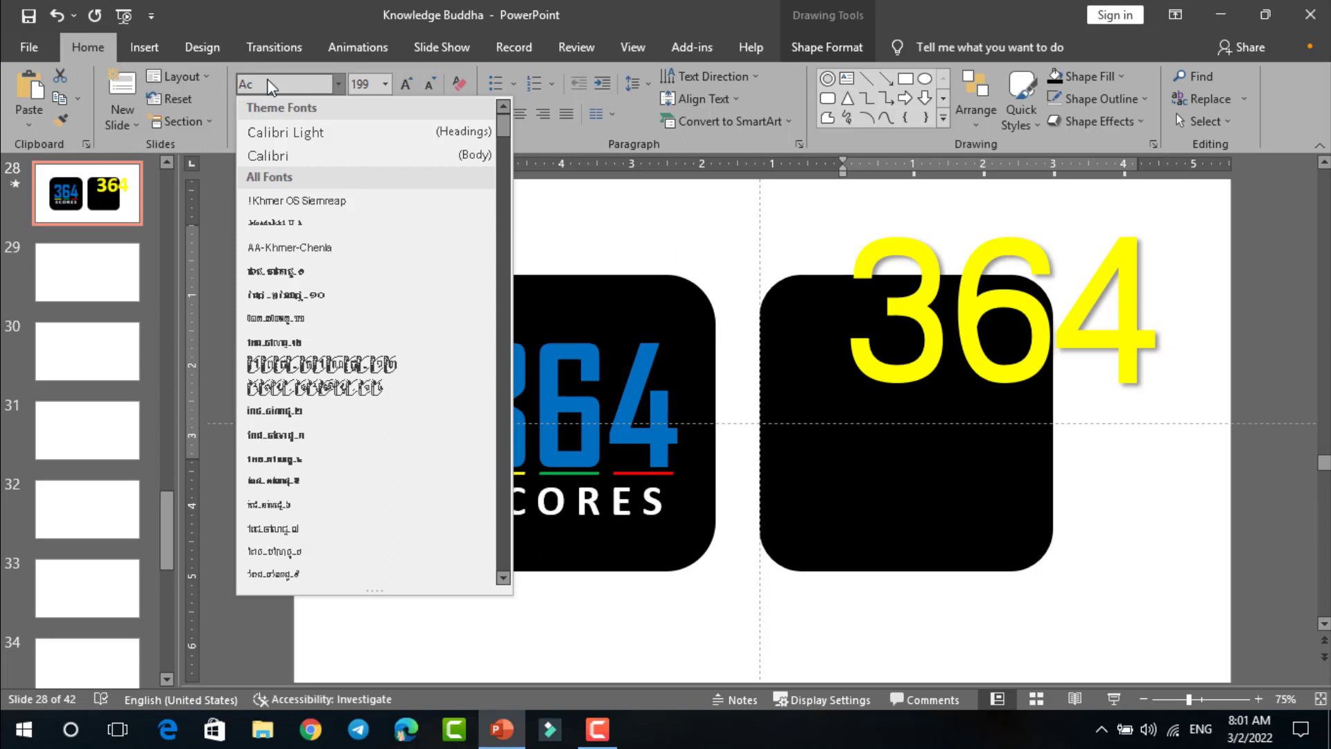
{"action": "scroll", "coordinate": [380, 404], "scroll_direction": "down", "scroll_amount": 2}
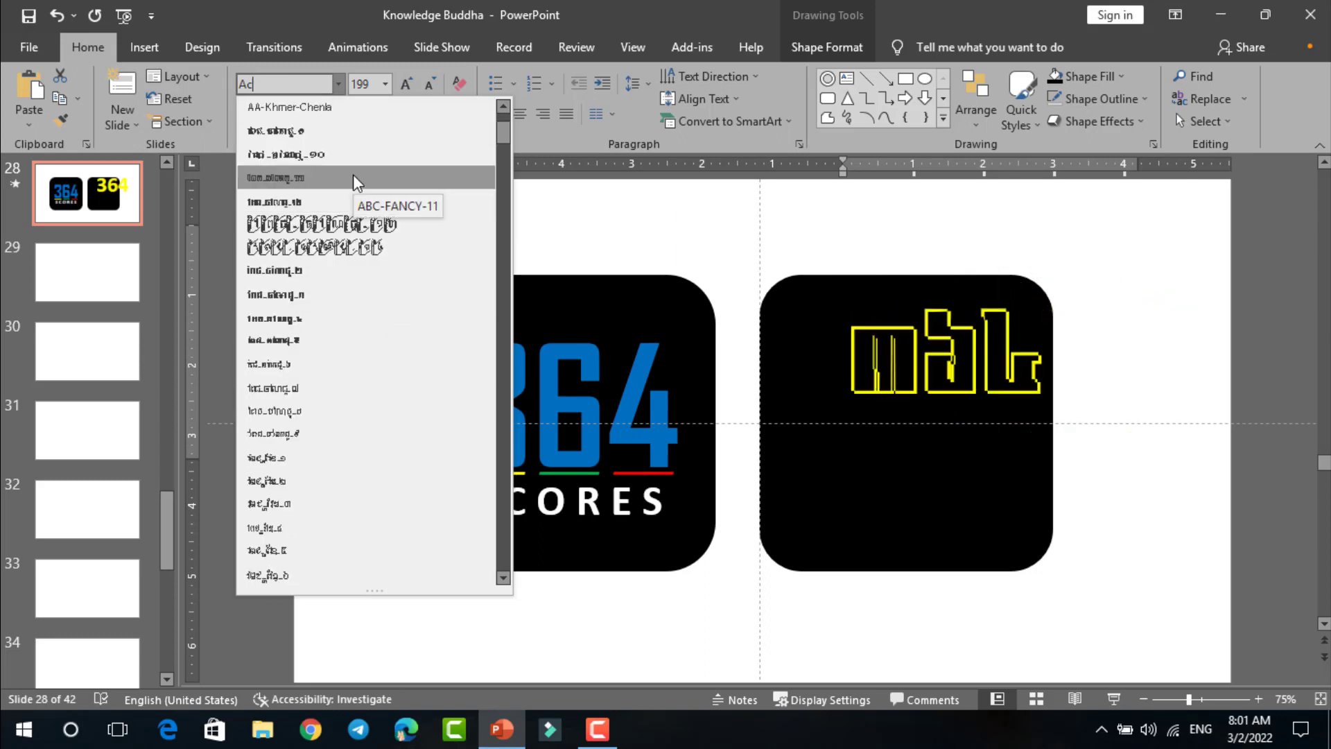
{"action": "scroll", "coordinate": [350, 189], "scroll_direction": "down", "scroll_amount": 2}
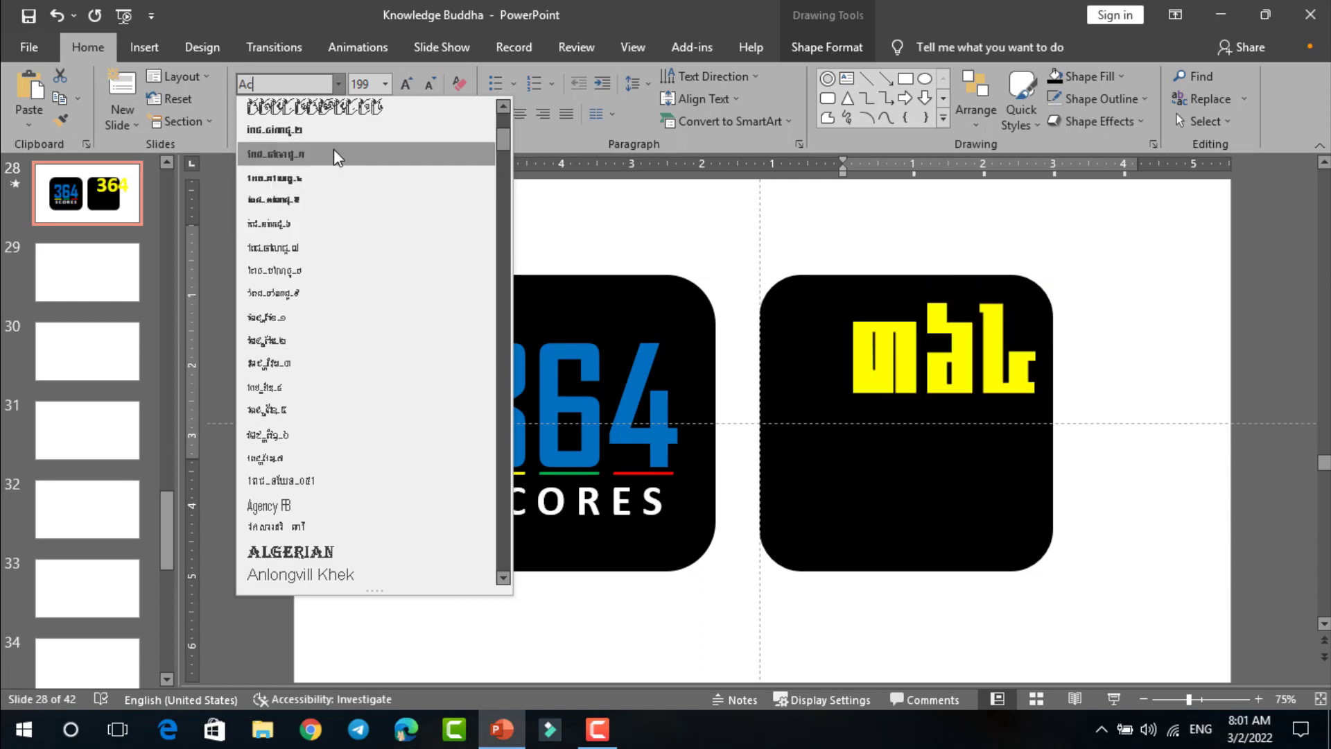
{"action": "scroll", "coordinate": [338, 157], "scroll_direction": "up", "scroll_amount": 2}
{"action": "scroll", "coordinate": [337, 157], "scroll_direction": "up", "scroll_amount": 2}
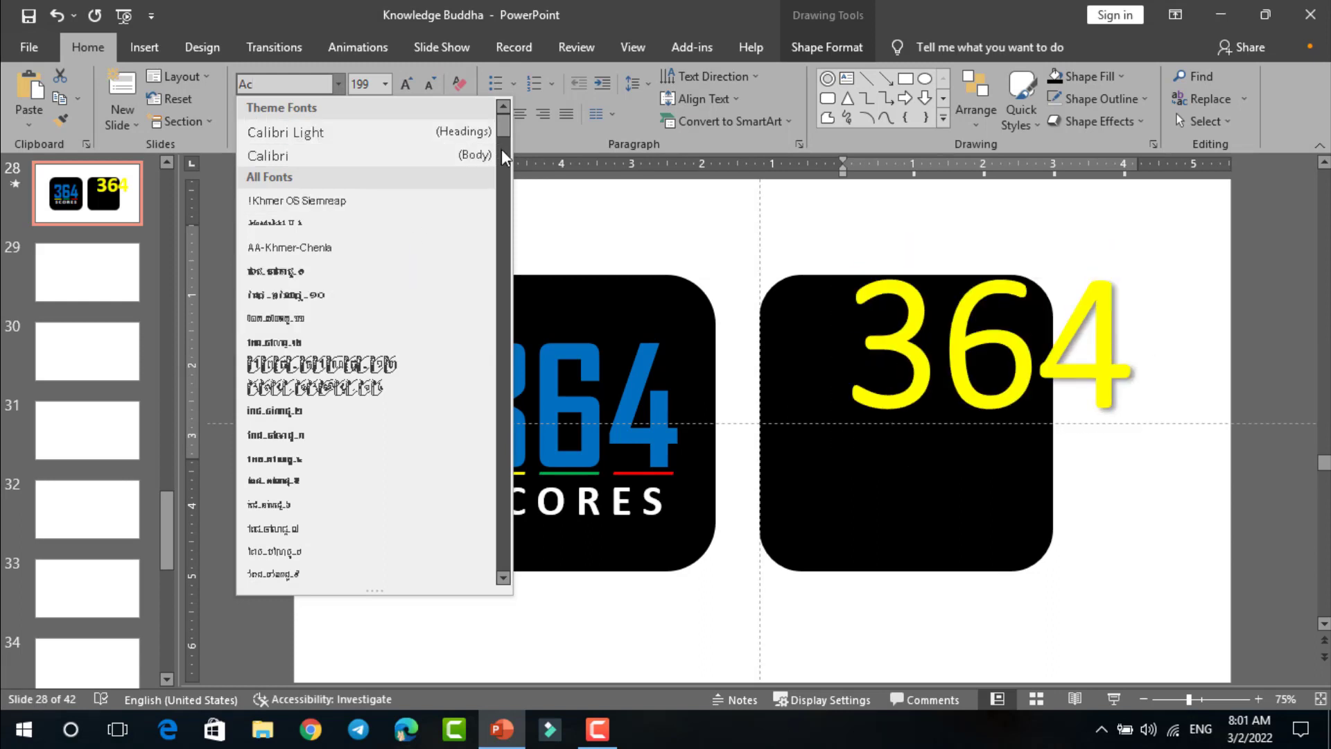
{"action": "left_click", "coordinate": [535, 239]}
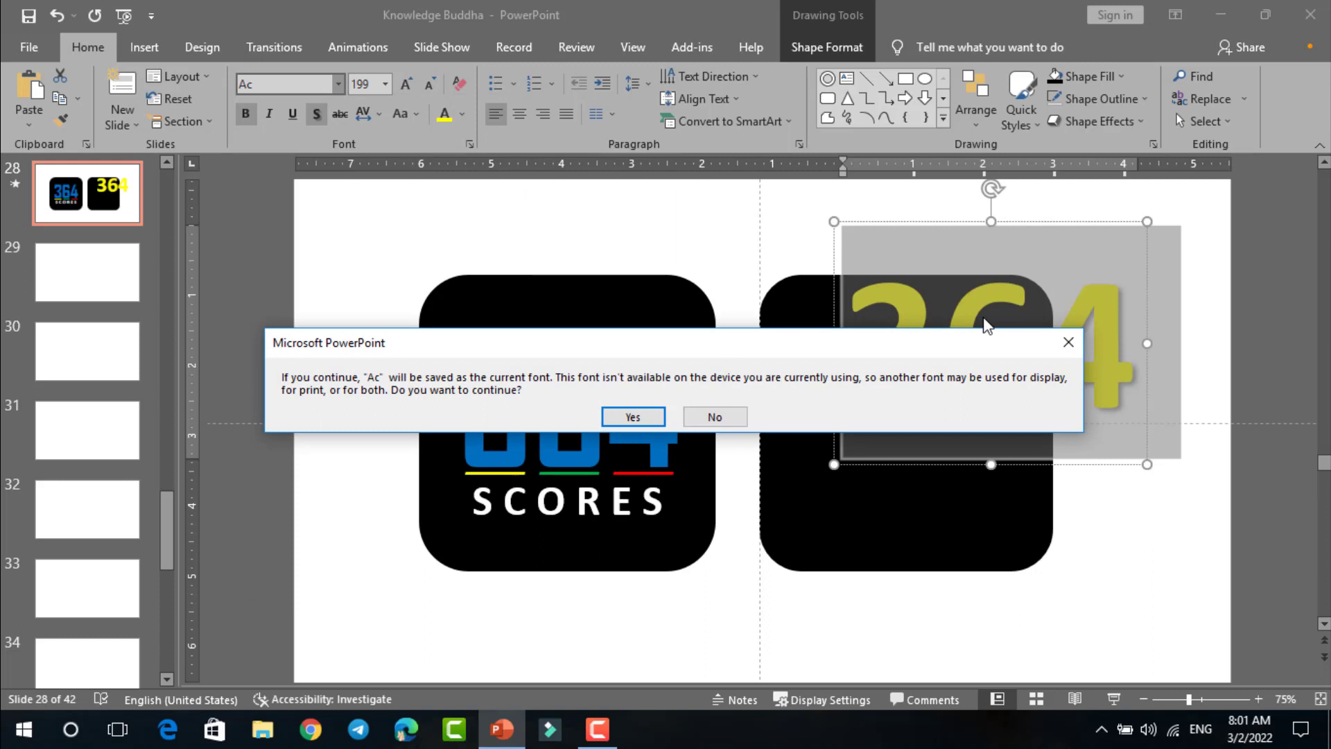
{"action": "left_click", "coordinate": [1068, 343]}
Select the 6 in the finished blue 364 to check its font name again.
{"action": "left_click", "coordinate": [534, 406]}
{"action": "left_click", "coordinate": [605, 408]}
{"action": "key", "text": "shift+Left"}
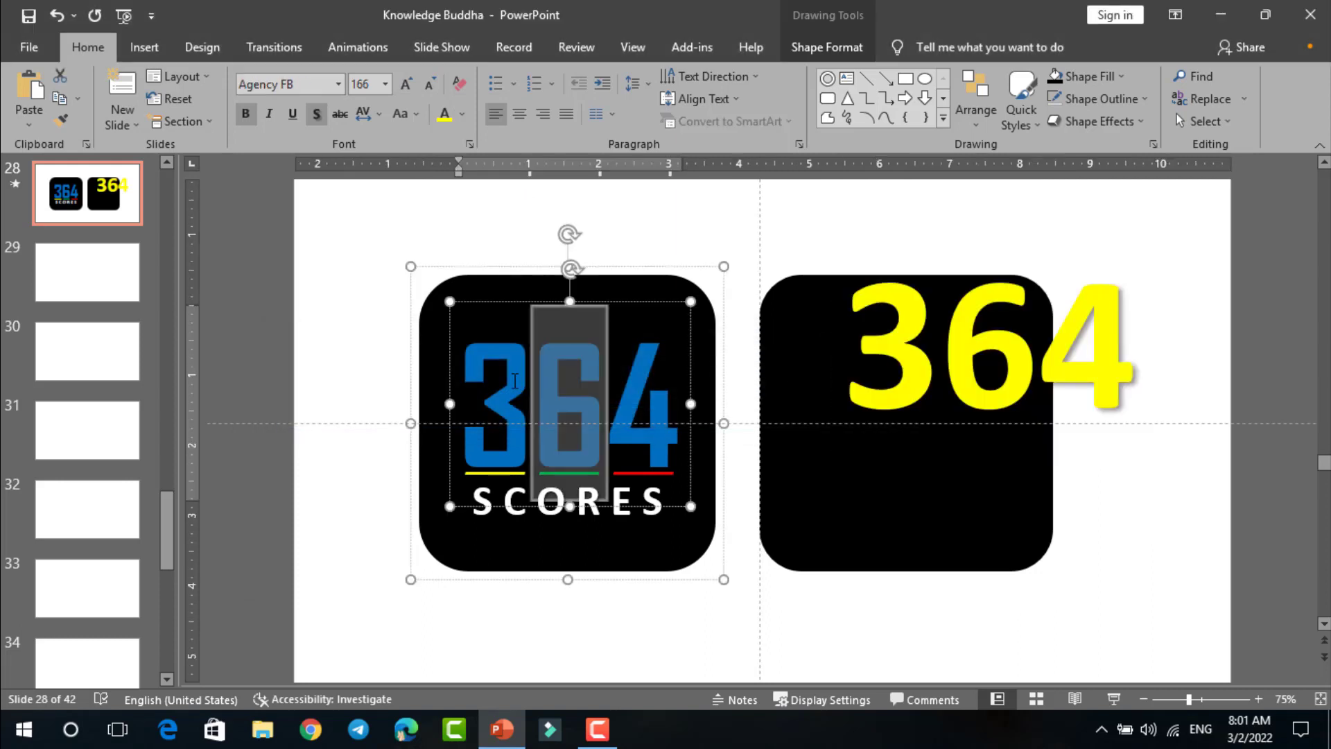
Copy the finished blue 364's text formatting onto the new 364 with Format Painter.
{"action": "left_click", "coordinate": [62, 122]}
{"action": "mouse_move", "coordinate": [891, 334]}
{"action": "left_mouse_down"}
{"action": "mouse_move", "coordinate": [1117, 346]}
{"action": "mouse_move", "coordinate": [1039, 409]}
{"action": "left_mouse_up"}
{"action": "left_click", "coordinate": [1064, 353]}
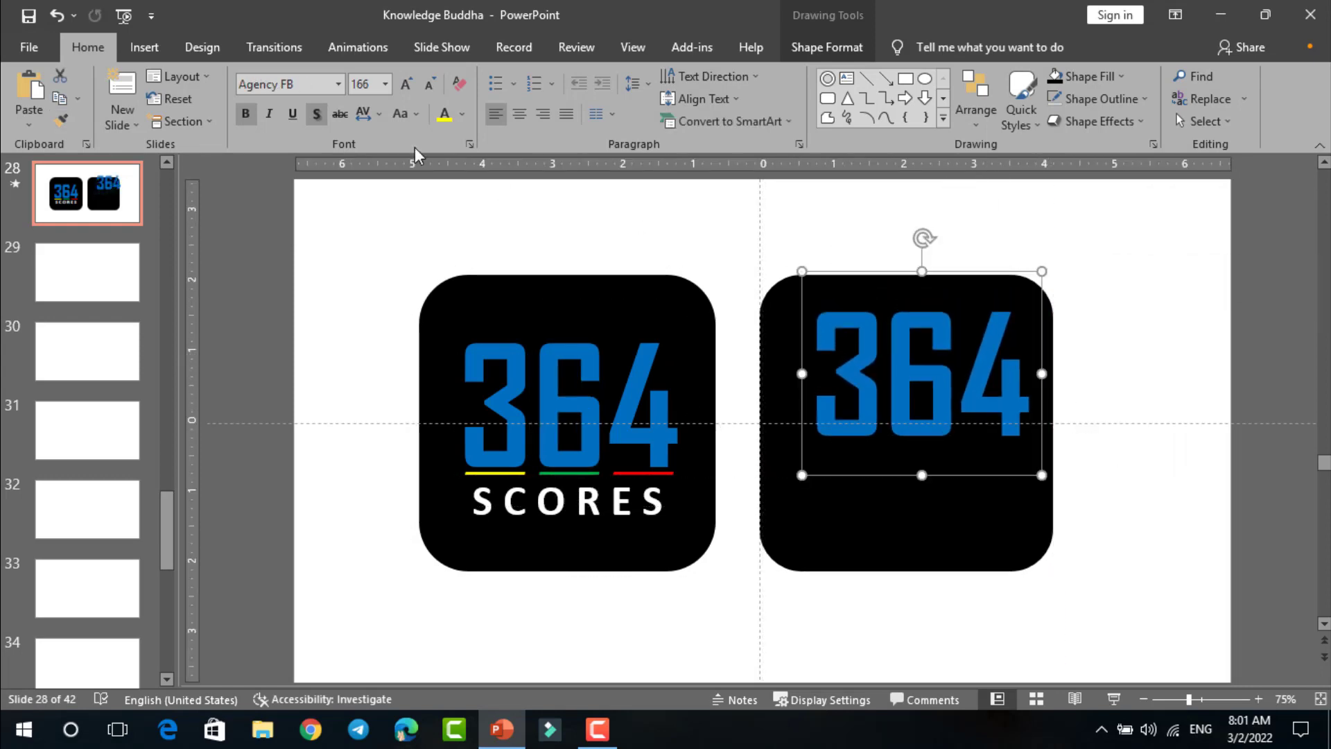
Move the new 364 lower within the black rounded square and set its font colour to blue.
{"action": "left_click", "coordinate": [446, 116]}
{"action": "left_click_drag", "start_coordinate": [867, 270], "coordinate": [832, 303]}
{"action": "left_click", "coordinate": [462, 114]}
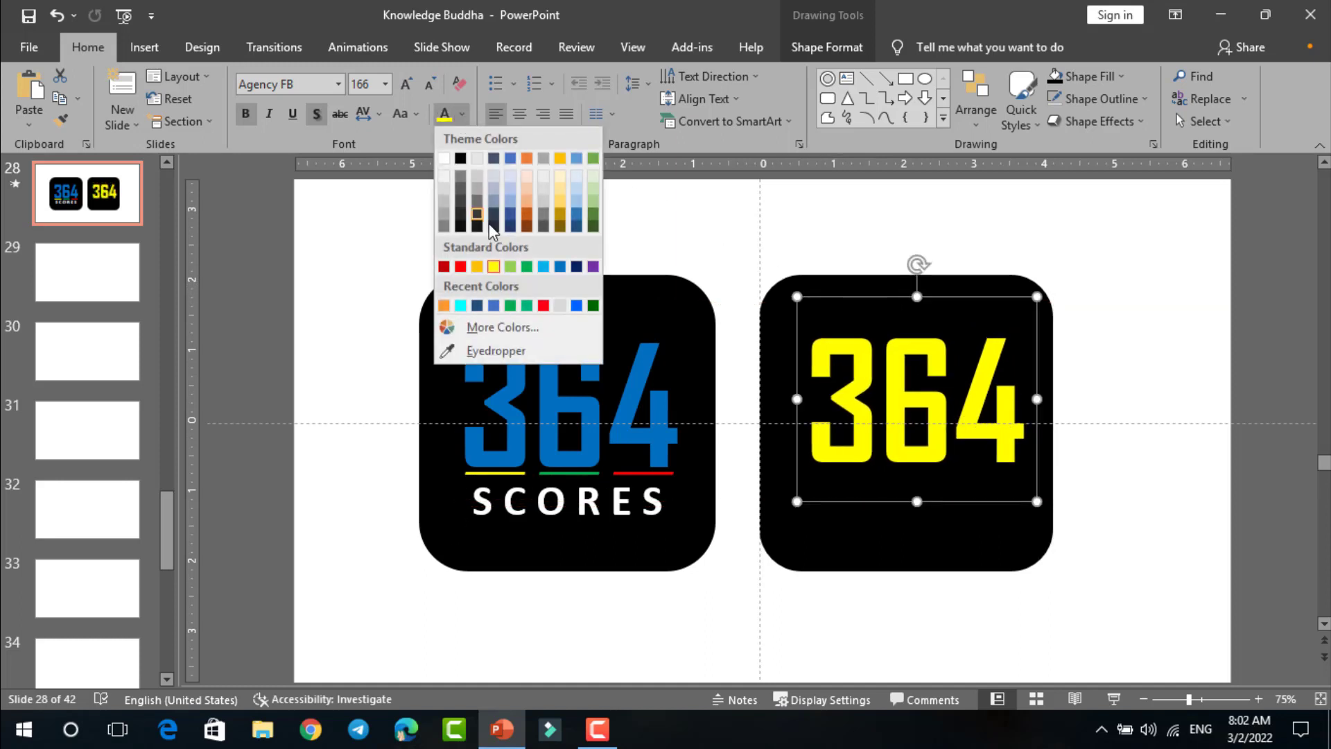
{"action": "left_click", "coordinate": [562, 268]}
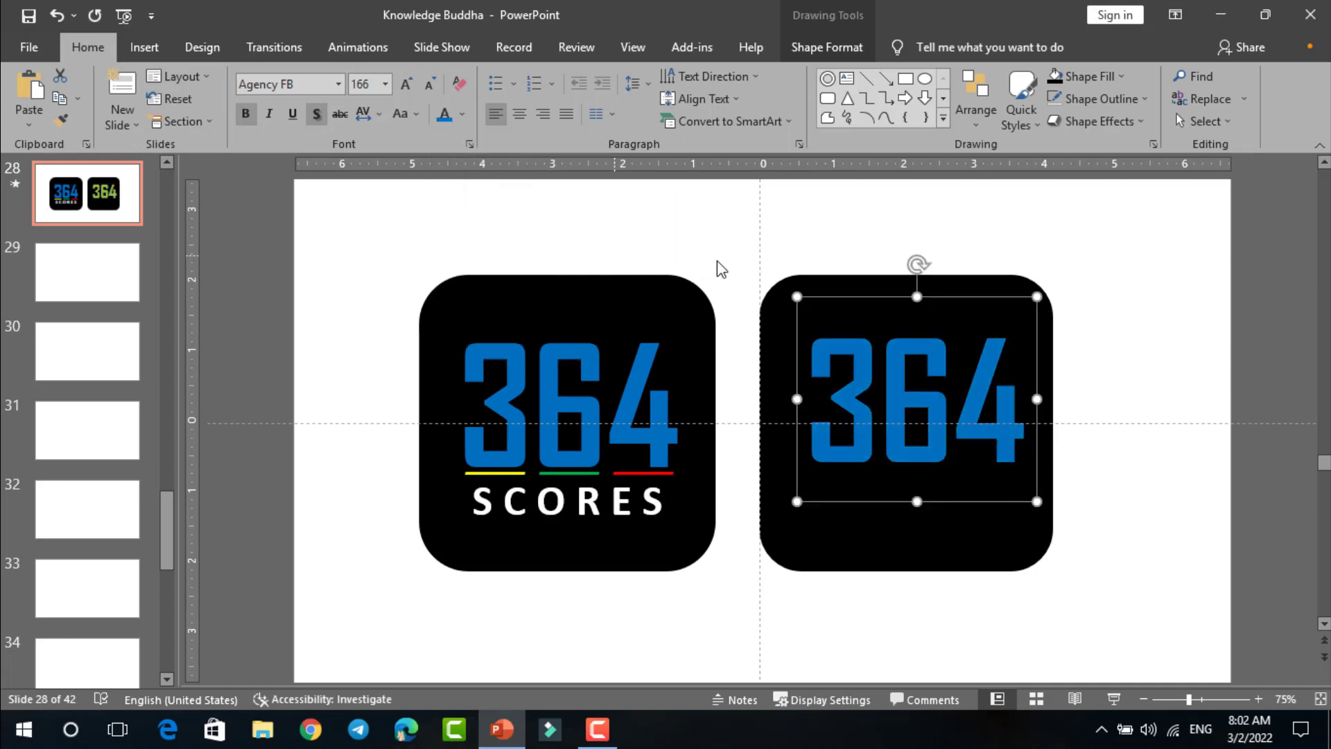
{"action": "left_click", "coordinate": [978, 251]}
Draw a thin parallelogram about 1.04" wide and 0.17" high beneath the 3 of the new 364.
{"action": "scroll", "coordinate": [1180, 425], "scroll_direction": "up", "scroll_amount": 3, "text": "ctrl"}
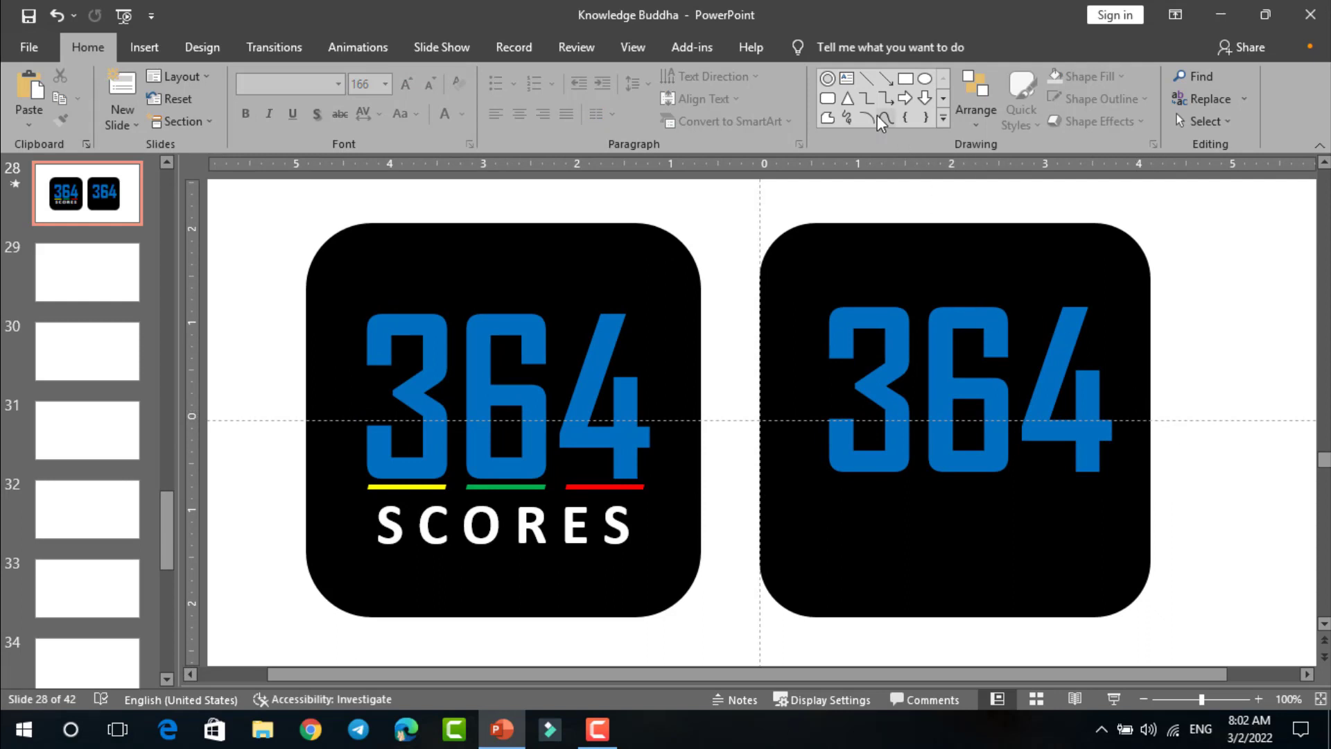
{"action": "left_click", "coordinate": [942, 118]}
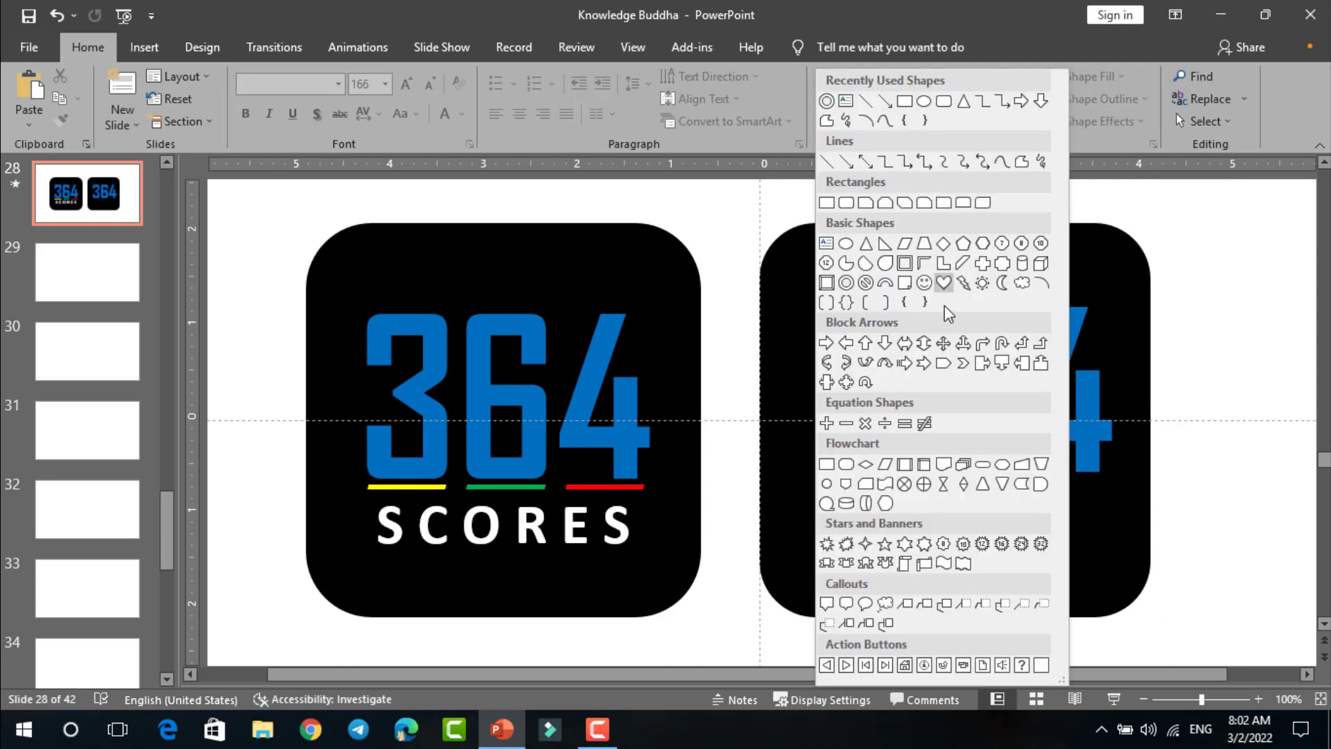
{"action": "left_click", "coordinate": [903, 243]}
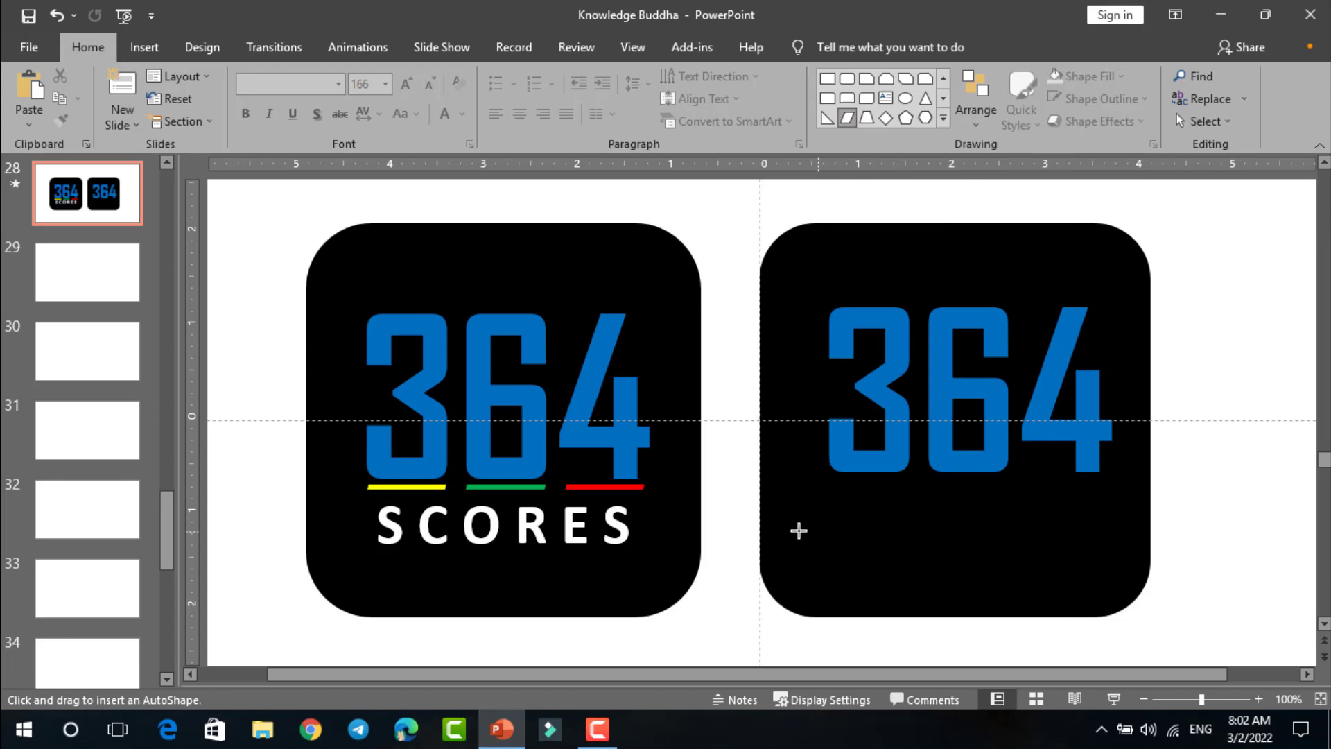
{"action": "left_click_drag", "start_coordinate": [792, 535], "coordinate": [903, 500]}
Resize the parallelogram to about 0.85" wide and 0.07" high, and place it just under the 3 as an underline.
{"action": "scroll", "coordinate": [901, 499], "scroll_direction": "up", "scroll_amount": 5}
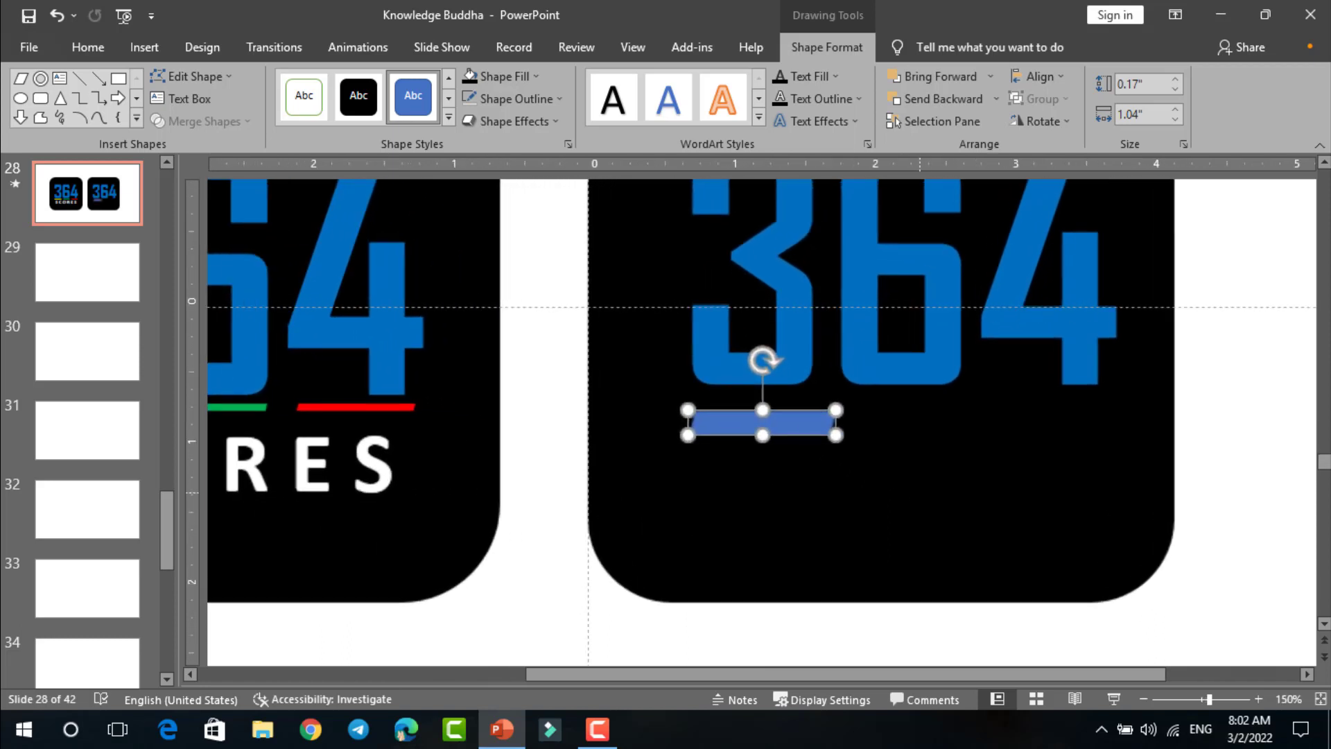
{"action": "scroll", "coordinate": [849, 443], "scroll_direction": "up", "scroll_amount": 2}
{"action": "left_click_drag", "start_coordinate": [907, 422], "coordinate": [864, 416]}
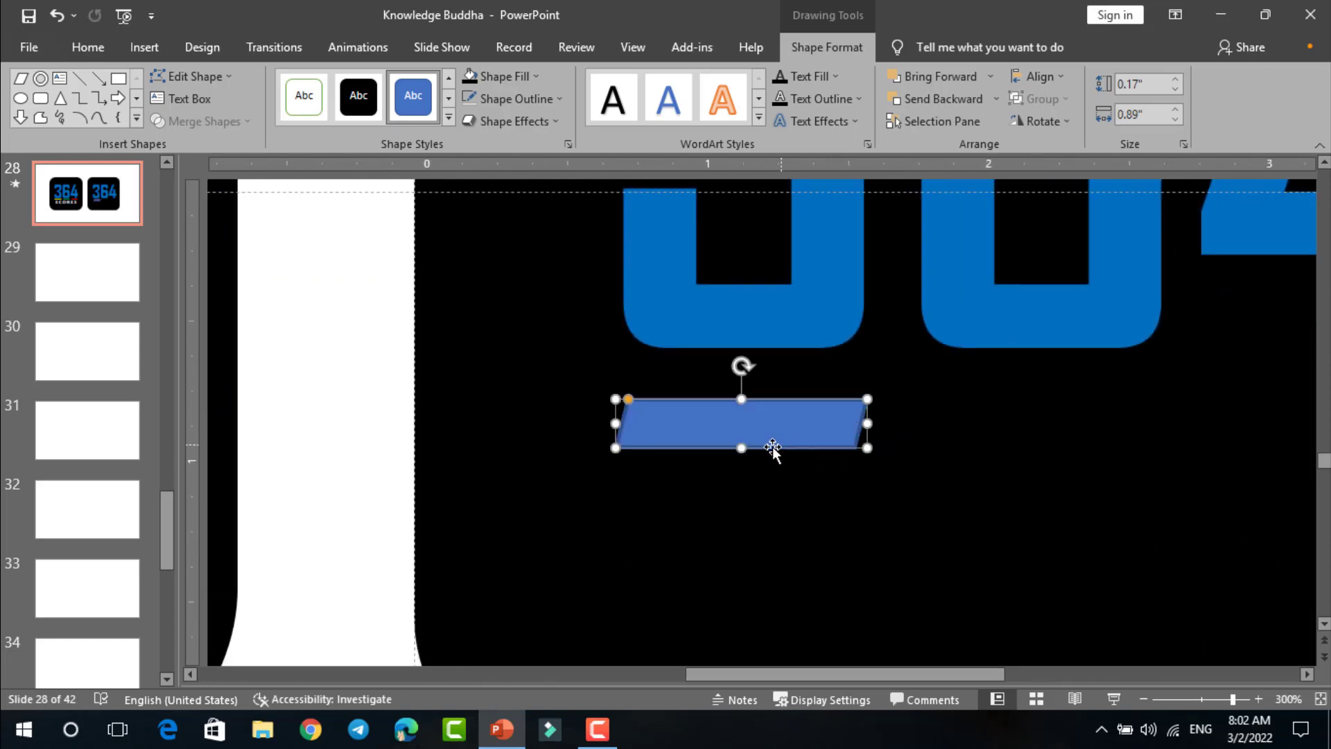
{"action": "left_click_drag", "start_coordinate": [746, 451], "coordinate": [759, 391]}
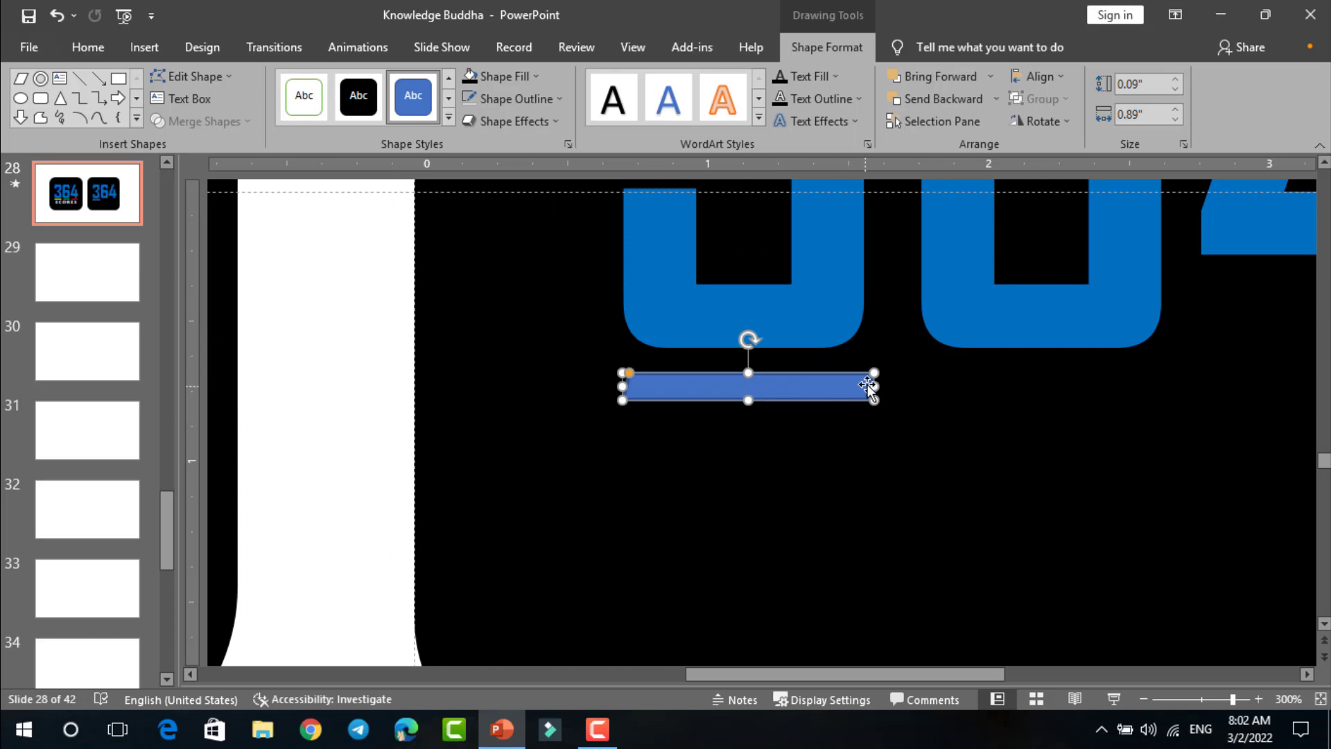
{"action": "left_click_drag", "start_coordinate": [870, 383], "coordinate": [860, 385]}
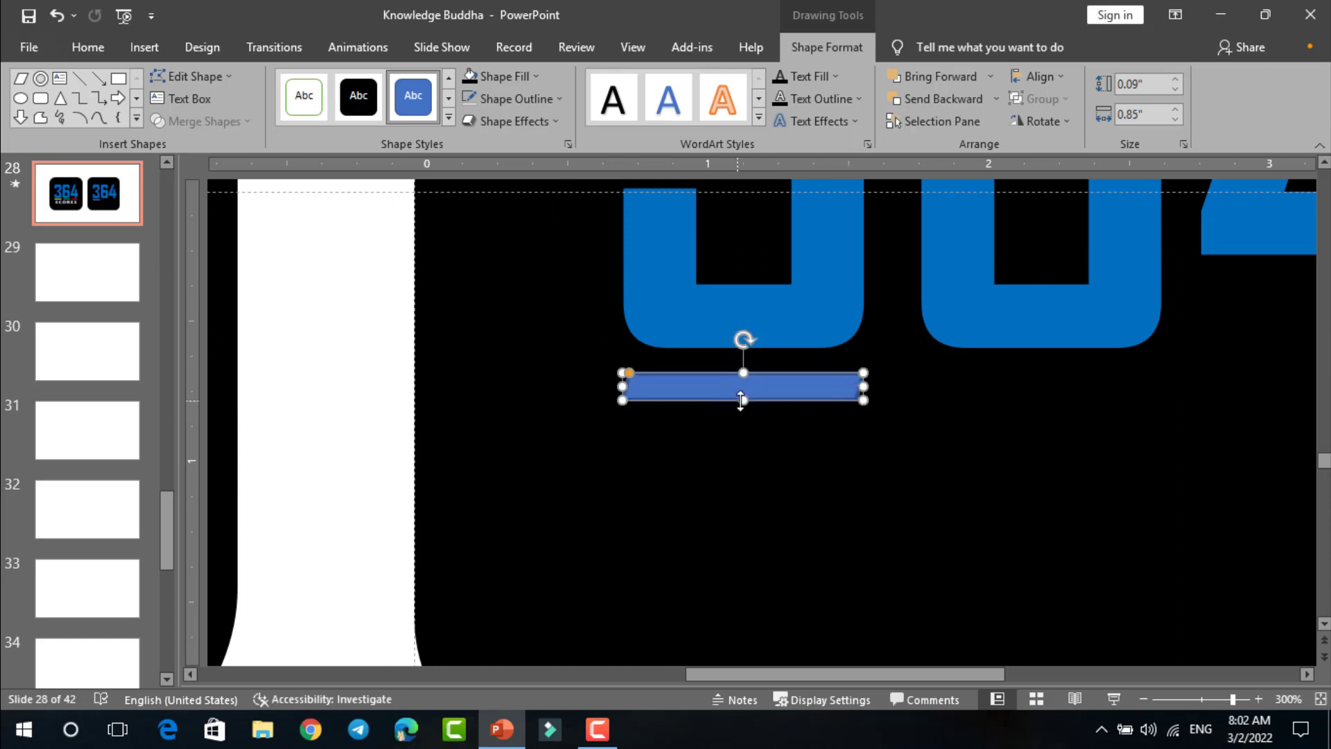
{"action": "left_click_drag", "start_coordinate": [742, 398], "coordinate": [739, 392]}
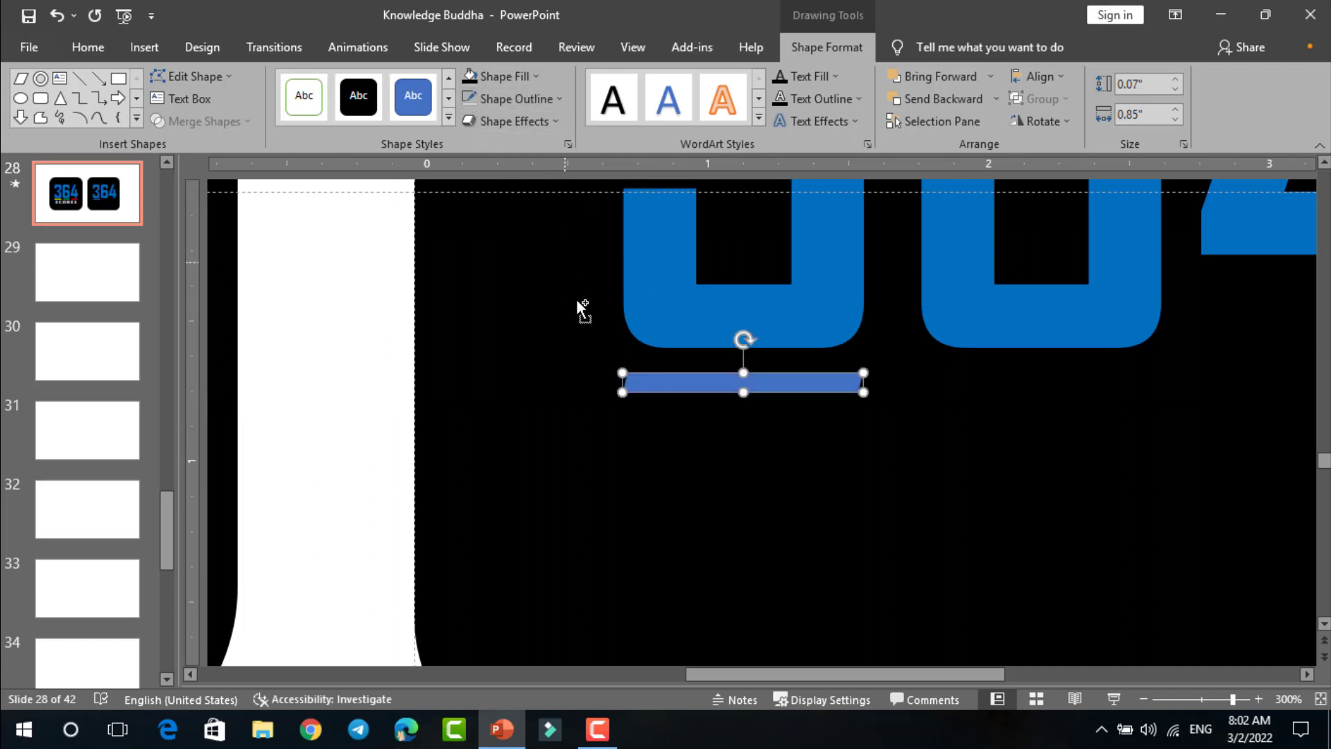
Fill the underline bar beneath the 3 with yellow.
{"action": "scroll", "coordinate": [584, 318], "scroll_direction": "down", "scroll_amount": 10}
{"action": "scroll", "coordinate": [584, 317], "scroll_direction": "down", "scroll_amount": 5}
{"action": "scroll", "coordinate": [584, 318], "scroll_direction": "up", "scroll_amount": 3}
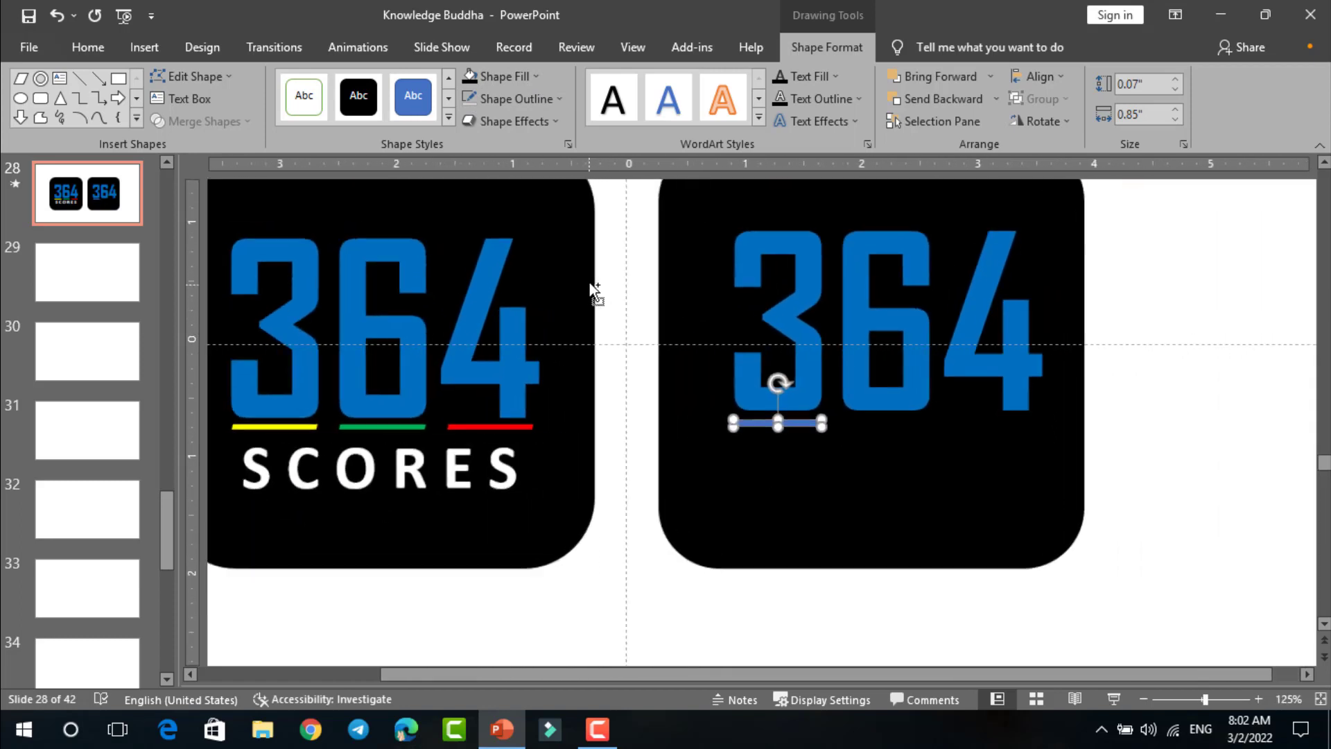
{"action": "left_click", "coordinate": [539, 77]}
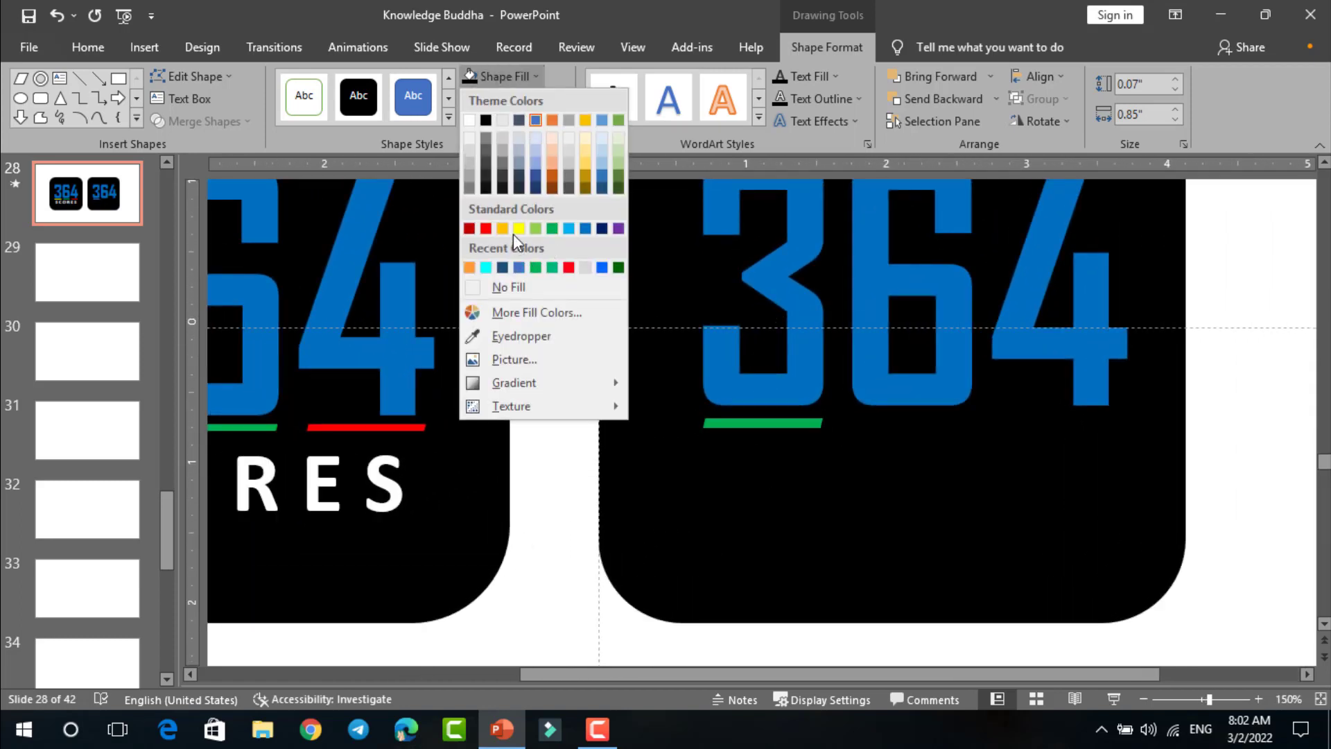
{"action": "left_click", "coordinate": [518, 231]}
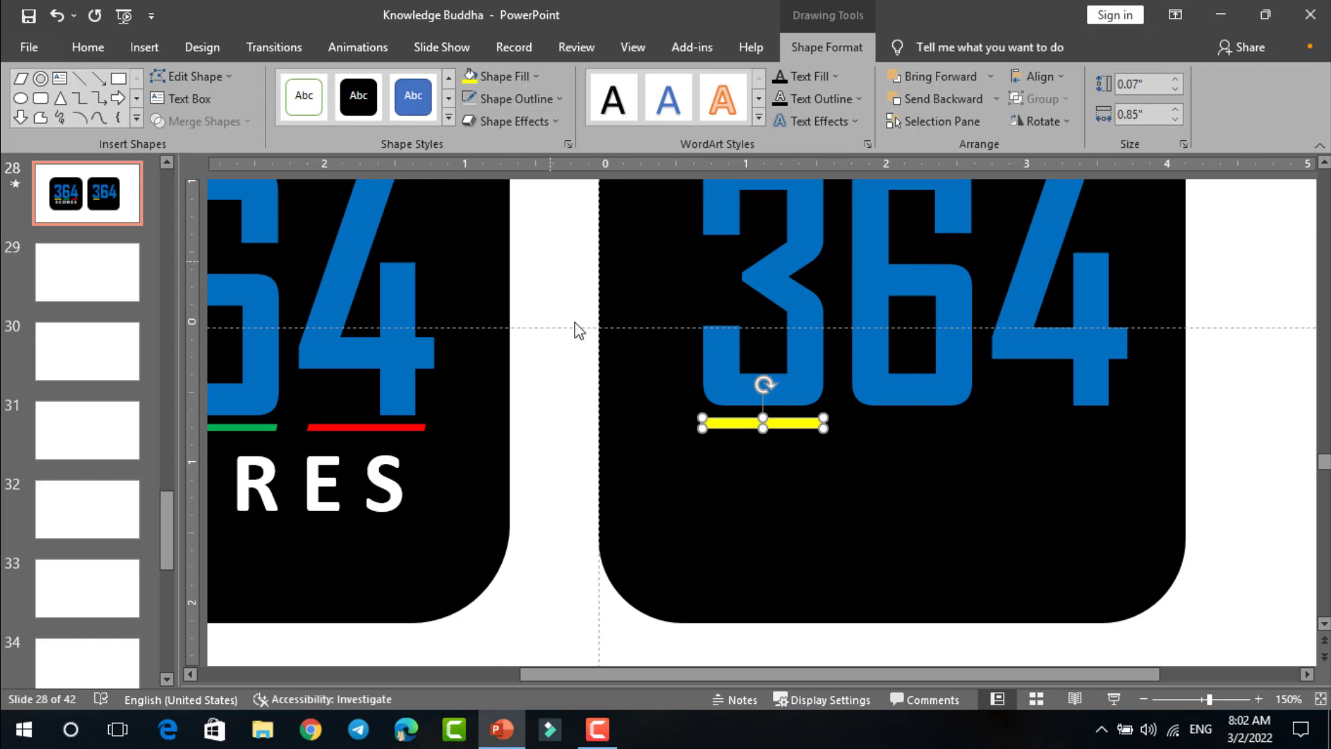
{"action": "left_click", "coordinate": [600, 371]}
Duplicate the yellow bar beneath the 6 and fill the copy with green.
{"action": "left_click", "coordinate": [725, 424]}
{"action": "left_click", "coordinate": [731, 424]}
{"action": "left_click_drag", "start_coordinate": [731, 424], "coordinate": [879, 422]}
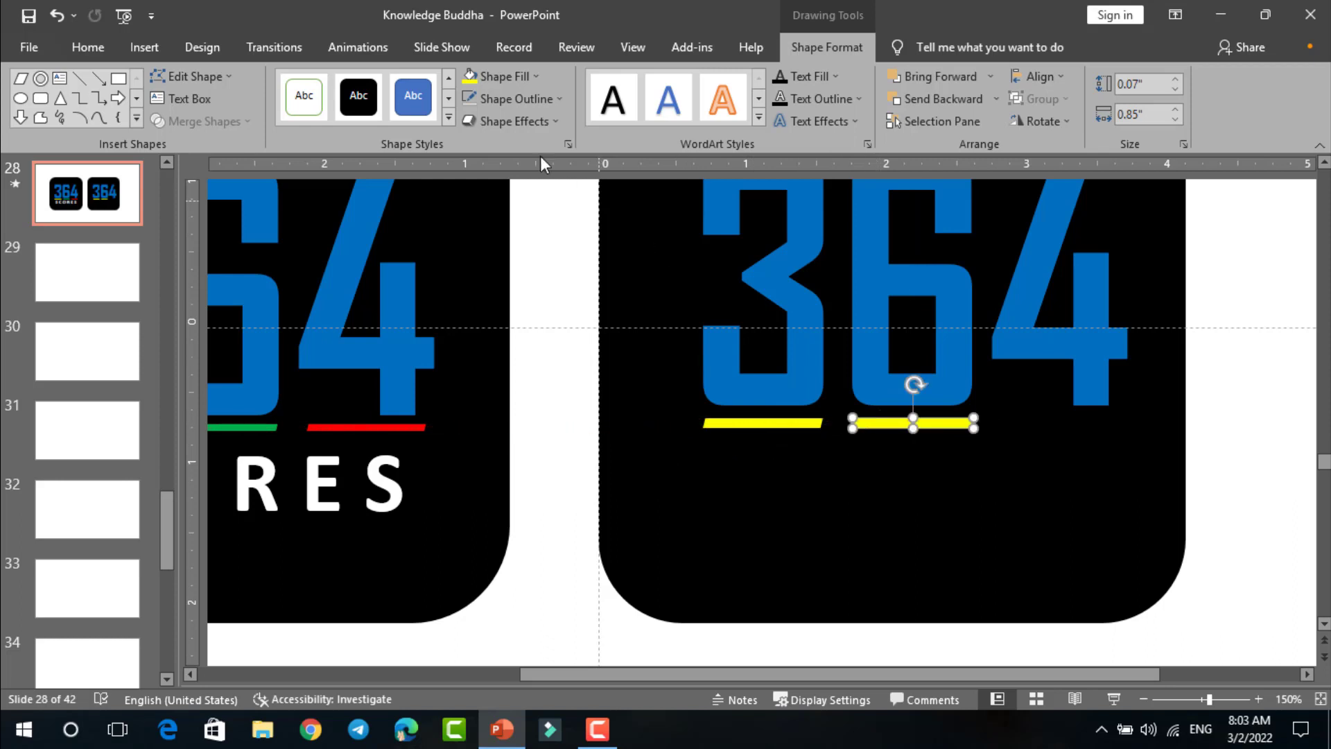
{"action": "left_click", "coordinate": [536, 77]}
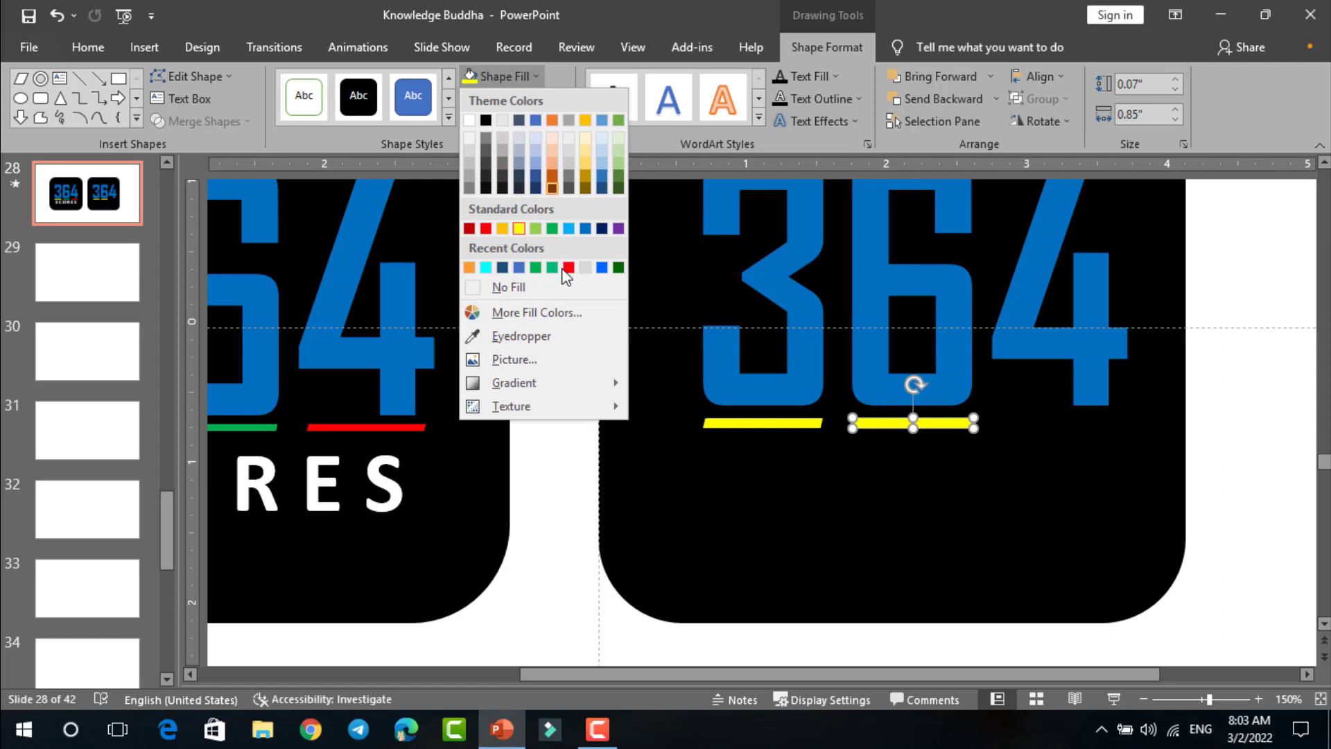
{"action": "left_click", "coordinate": [552, 229]}
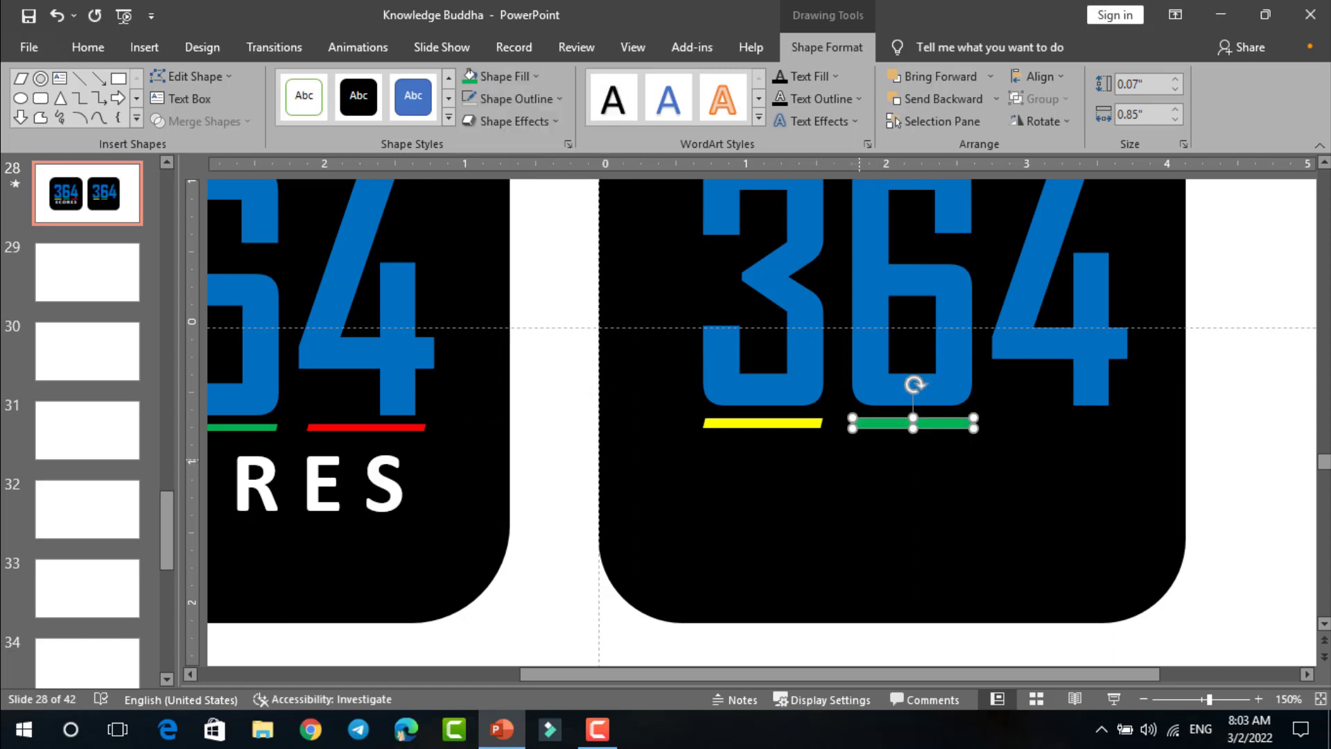
Duplicate the green bar beneath the 4 and fill the copy with red.
{"action": "left_click_drag", "start_coordinate": [859, 423], "coordinate": [1023, 425]}
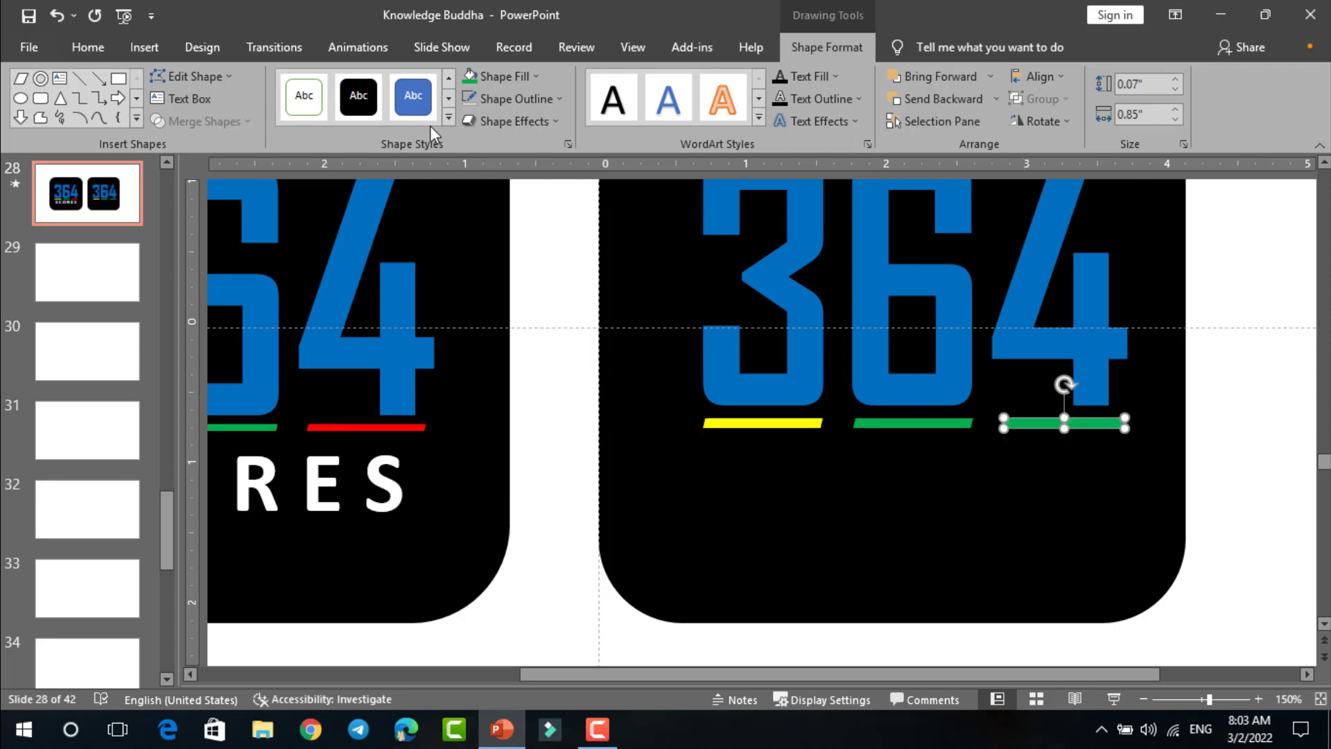
{"action": "left_click", "coordinate": [537, 76]}
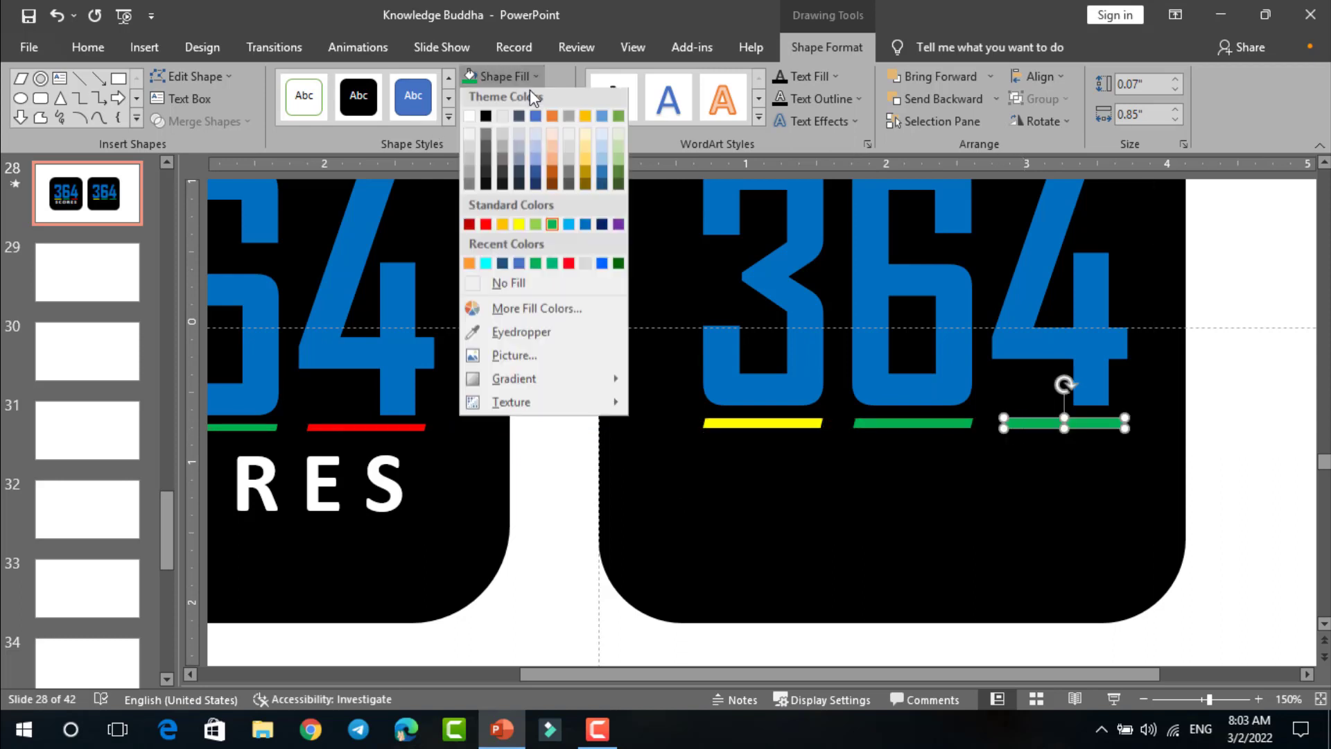
{"action": "left_click", "coordinate": [491, 228]}
{"action": "left_click", "coordinate": [551, 323]}
Add a text box below the new black square containing the text SCORES.
{"action": "scroll", "coordinate": [665, 354], "scroll_direction": "down", "scroll_amount": 5}
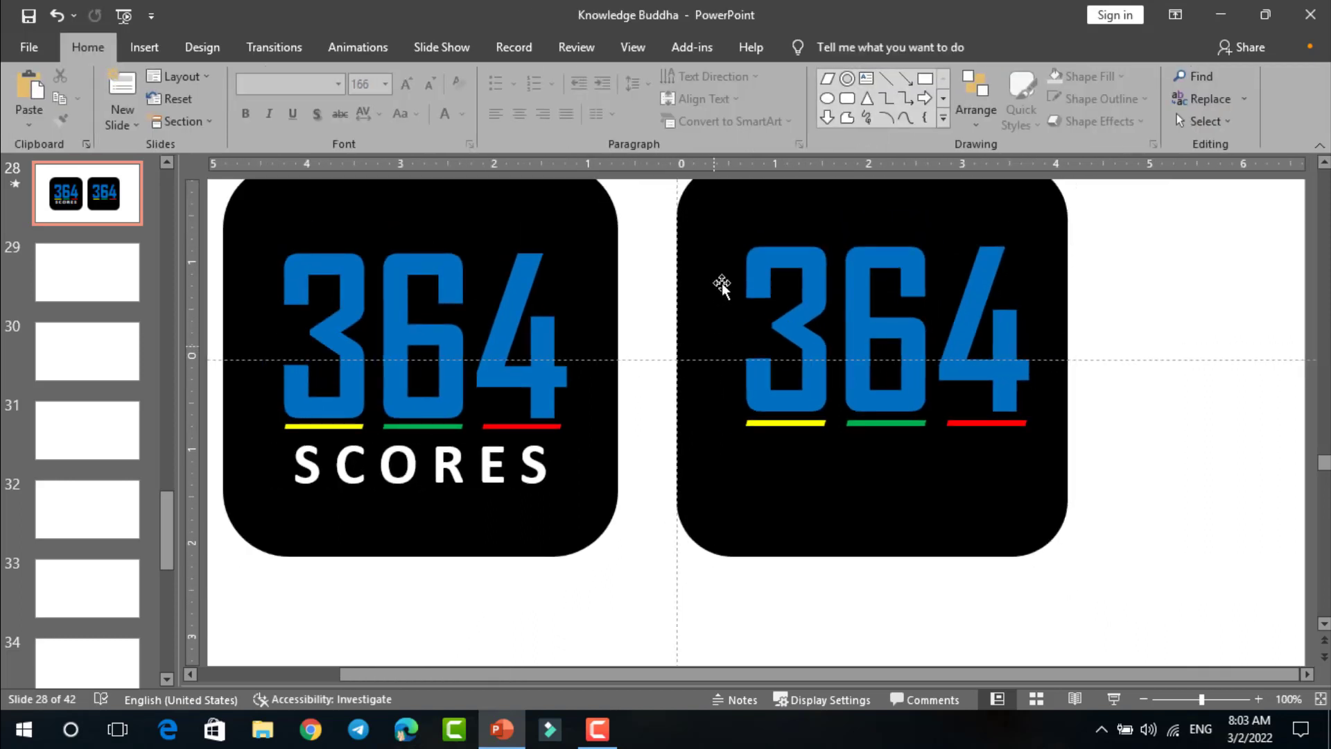
{"action": "left_click", "coordinate": [865, 77]}
{"action": "left_click", "coordinate": [727, 609]}
{"action": "type", "text": "sc"}
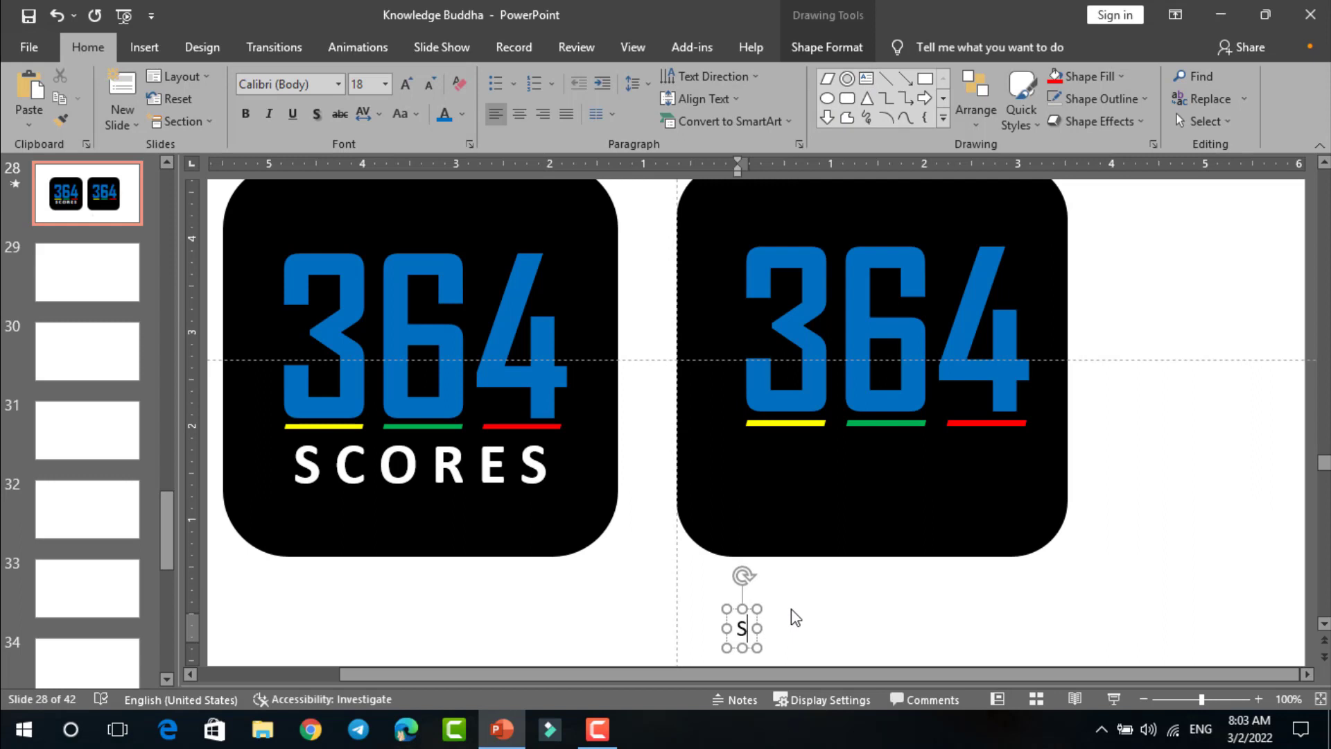
{"action": "type", "text": "ORES"}
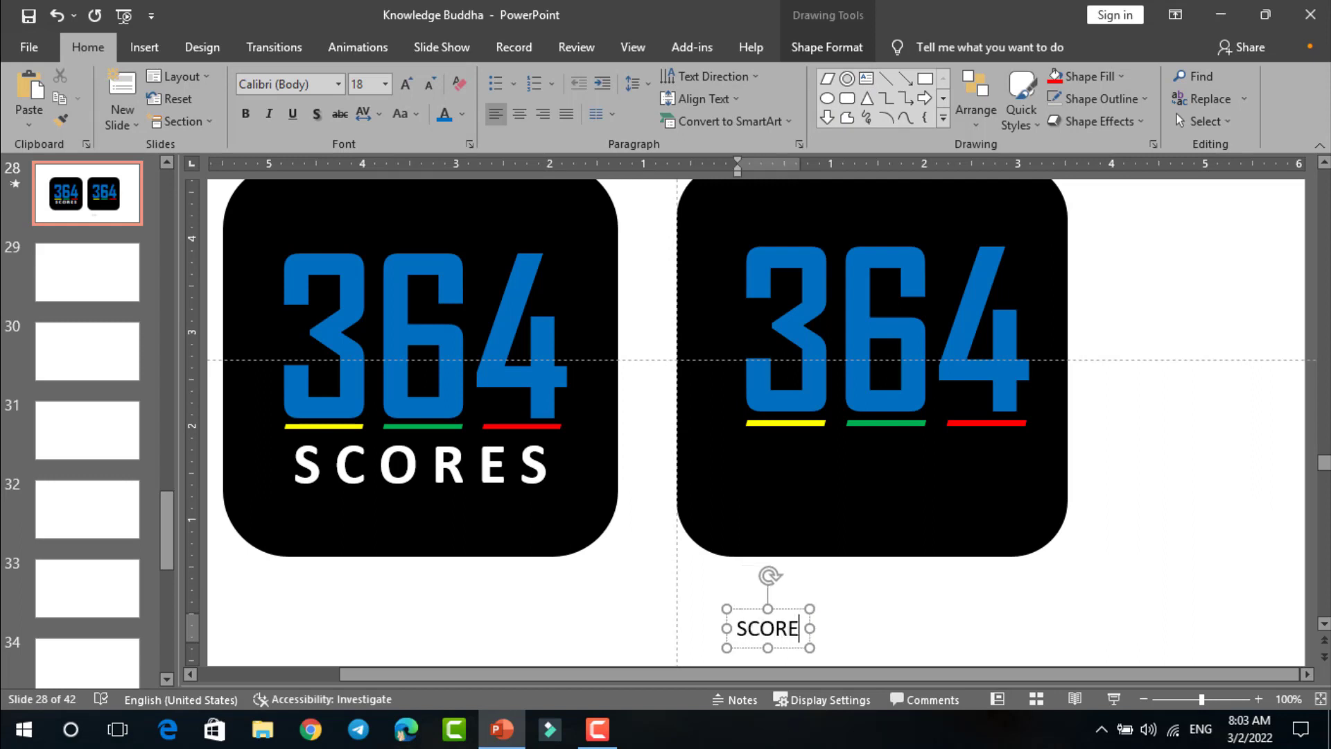
Enlarge the SCORES text to 80 pt.
{"action": "left_click", "coordinate": [759, 608]}
{"action": "left_click", "coordinate": [408, 79]}
{"action": "left_click", "coordinate": [407, 79]}
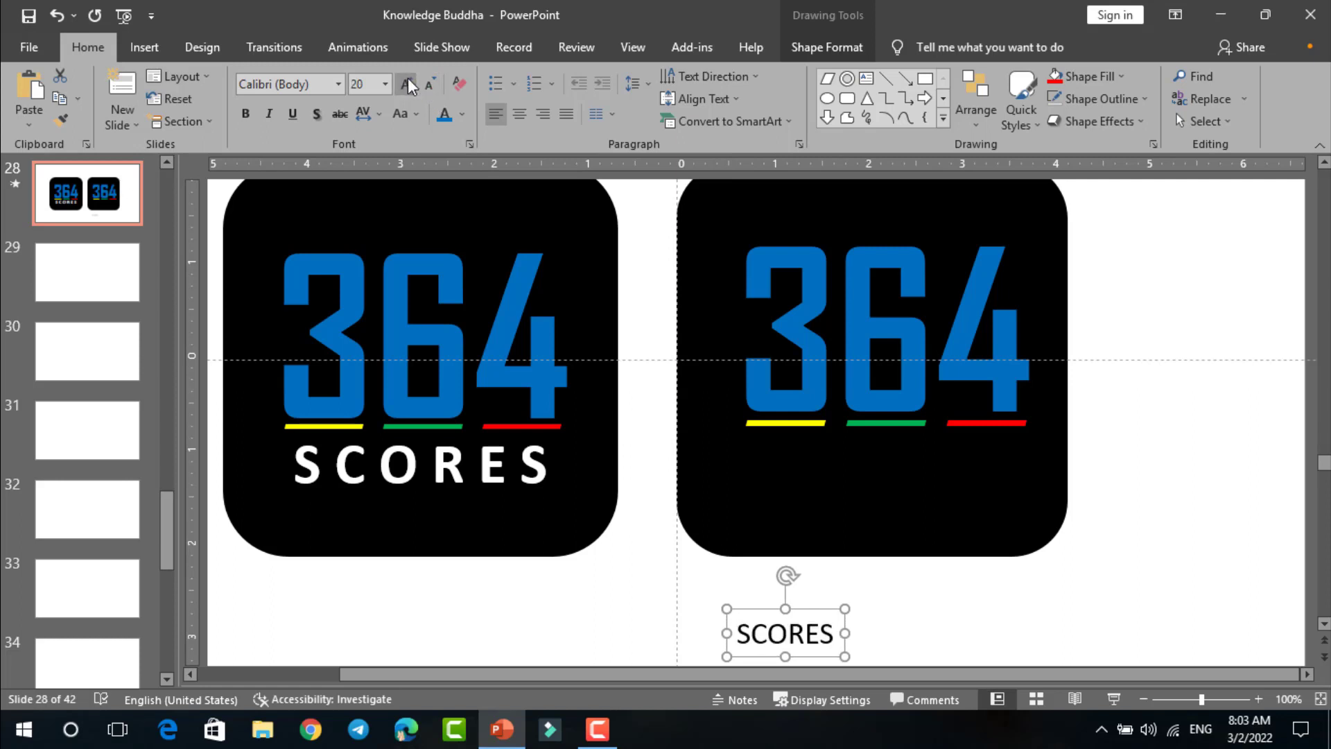
{"action": "left_click", "coordinate": [408, 79]}
{"action": "left_click", "coordinate": [407, 79]}
{"action": "left_click", "coordinate": [408, 79]}
{"action": "left_click", "coordinate": [407, 79]}
{"action": "left_click", "coordinate": [407, 79]}
{"action": "left_click", "coordinate": [407, 79]}
{"action": "left_click", "coordinate": [408, 79]}
{"action": "left_click", "coordinate": [408, 79]}
{"action": "left_click", "coordinate": [407, 79]}
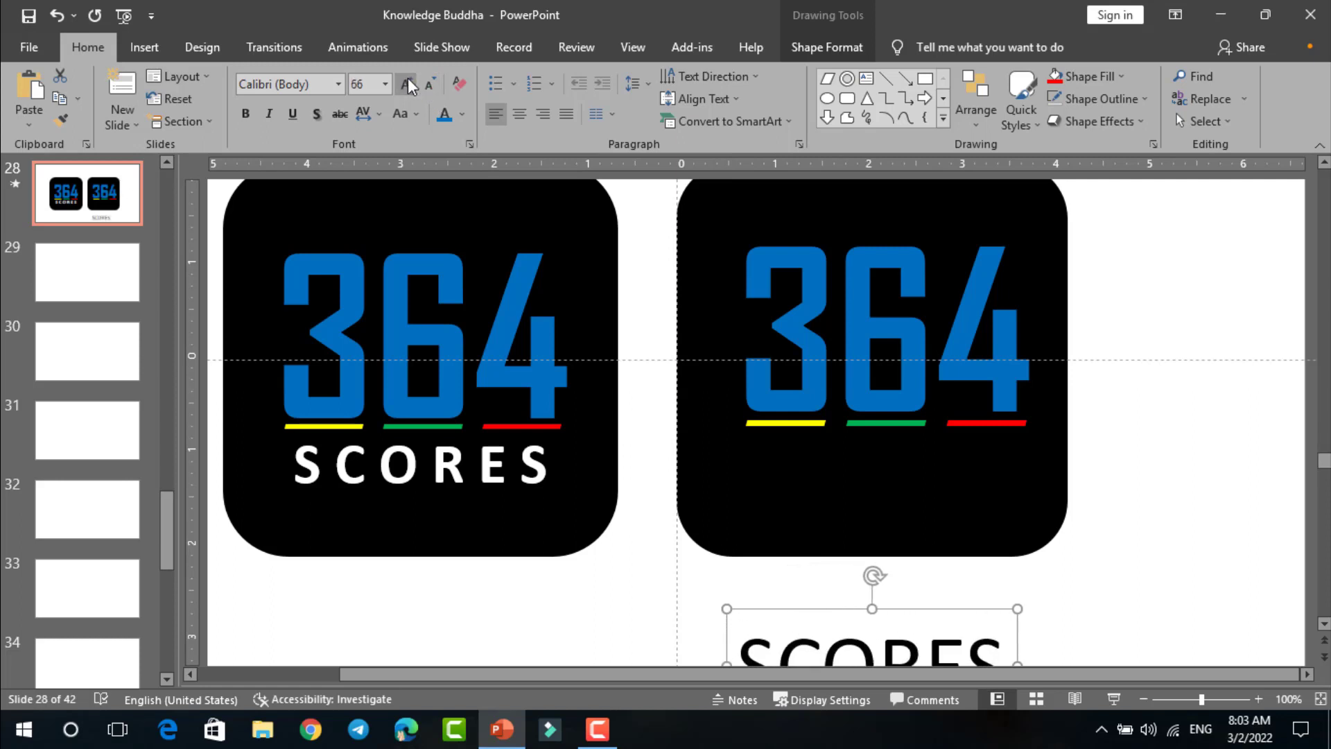
{"action": "left_click", "coordinate": [408, 79]}
{"action": "left_click", "coordinate": [408, 79]}
Move SCORES onto the black square below the coloured bars and set its font colour to white.
{"action": "left_click_drag", "start_coordinate": [765, 608], "coordinate": [757, 480]}
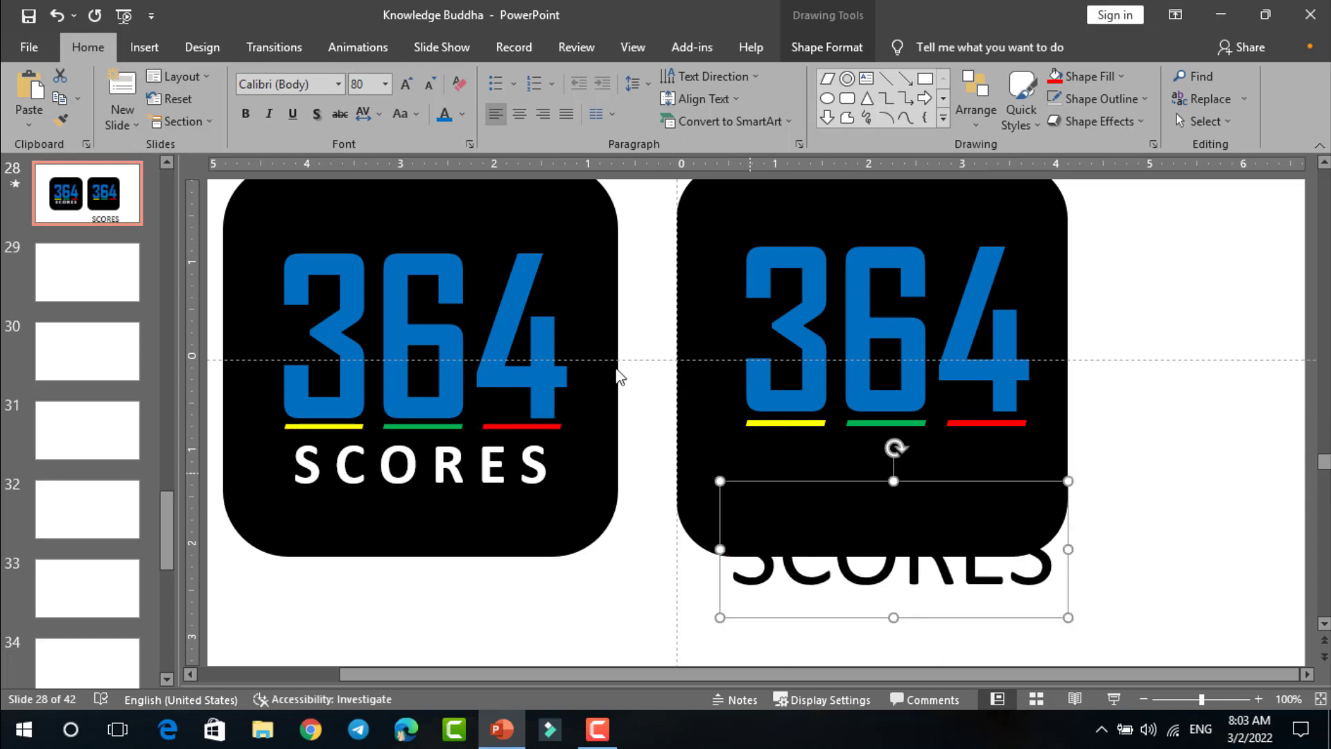
{"action": "left_click", "coordinate": [462, 114]}
{"action": "left_click", "coordinate": [444, 160]}
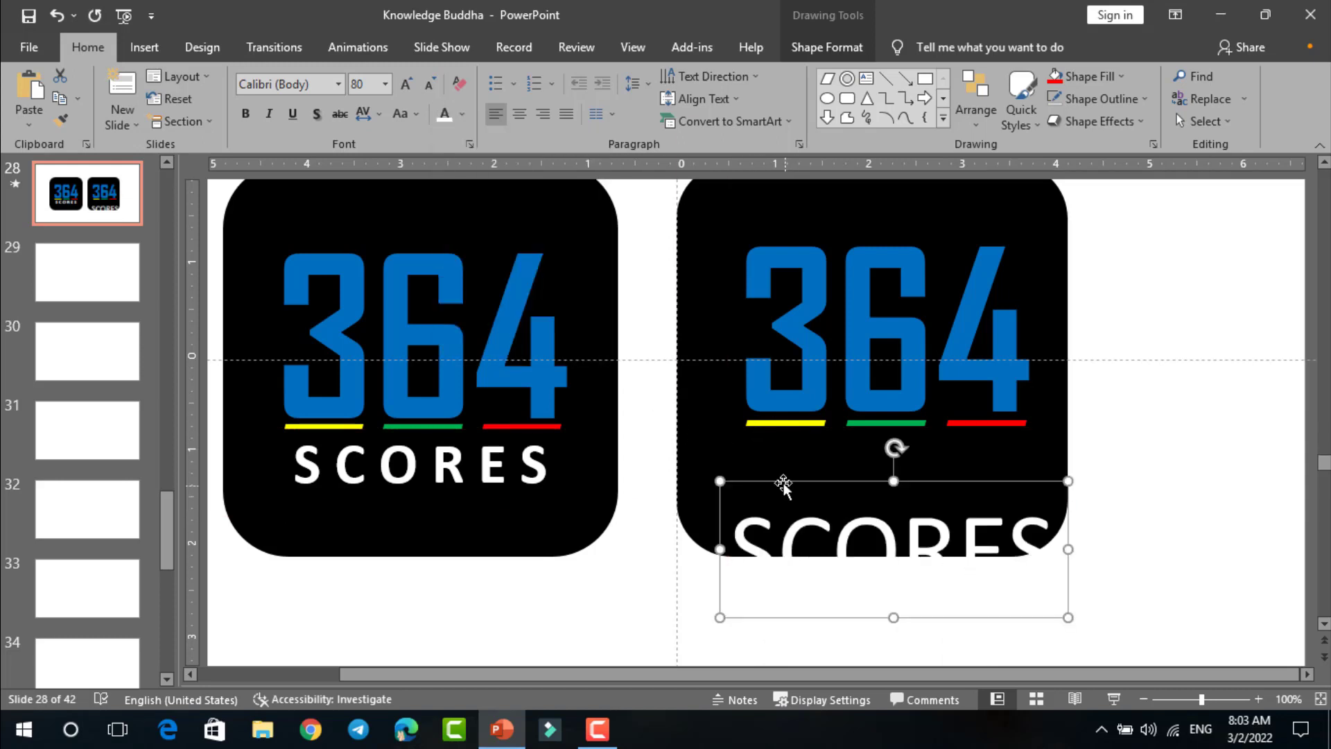
{"action": "left_click_drag", "start_coordinate": [774, 469], "coordinate": [776, 420]}
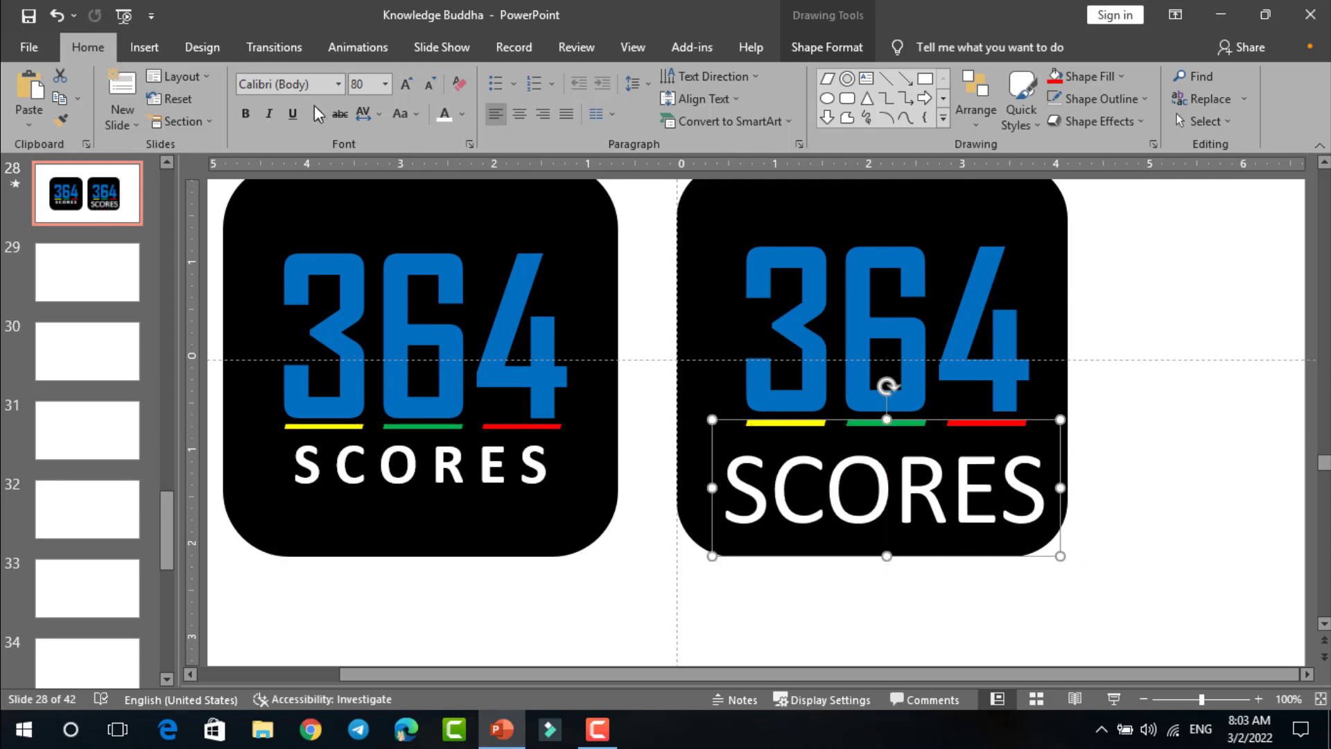
Apply bold and text shadow to SCORES and reduce its font size to 54 pt.
{"action": "left_click", "coordinate": [245, 119]}
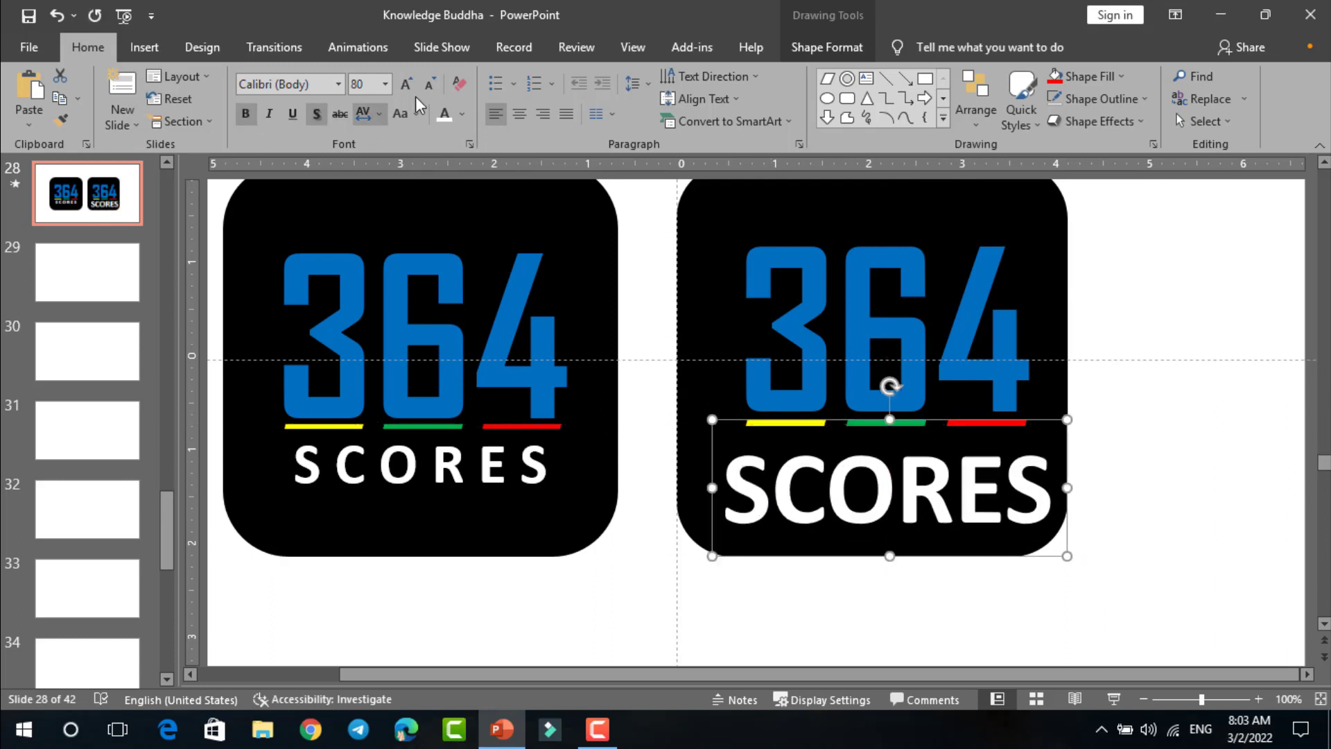
{"action": "left_click", "coordinate": [433, 83]}
{"action": "left_click", "coordinate": [433, 81]}
{"action": "left_click", "coordinate": [434, 80]}
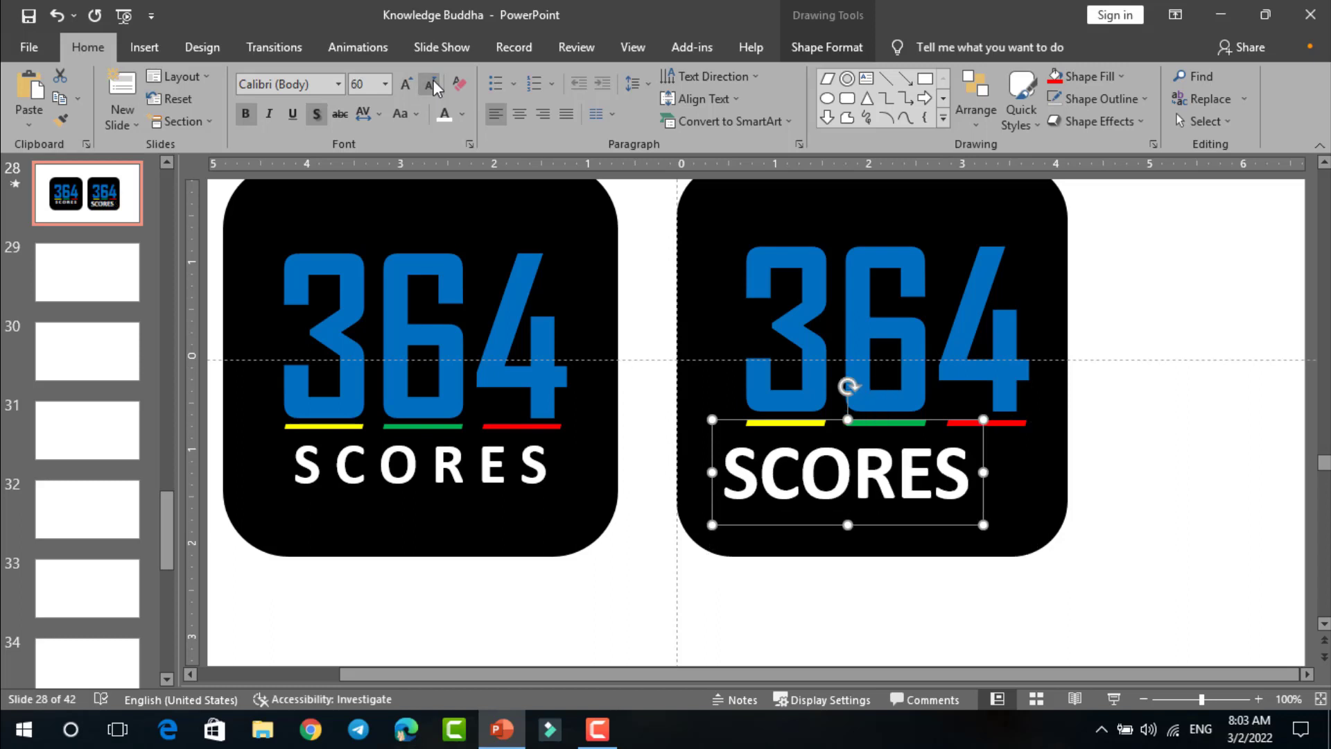
{"action": "left_click", "coordinate": [430, 83]}
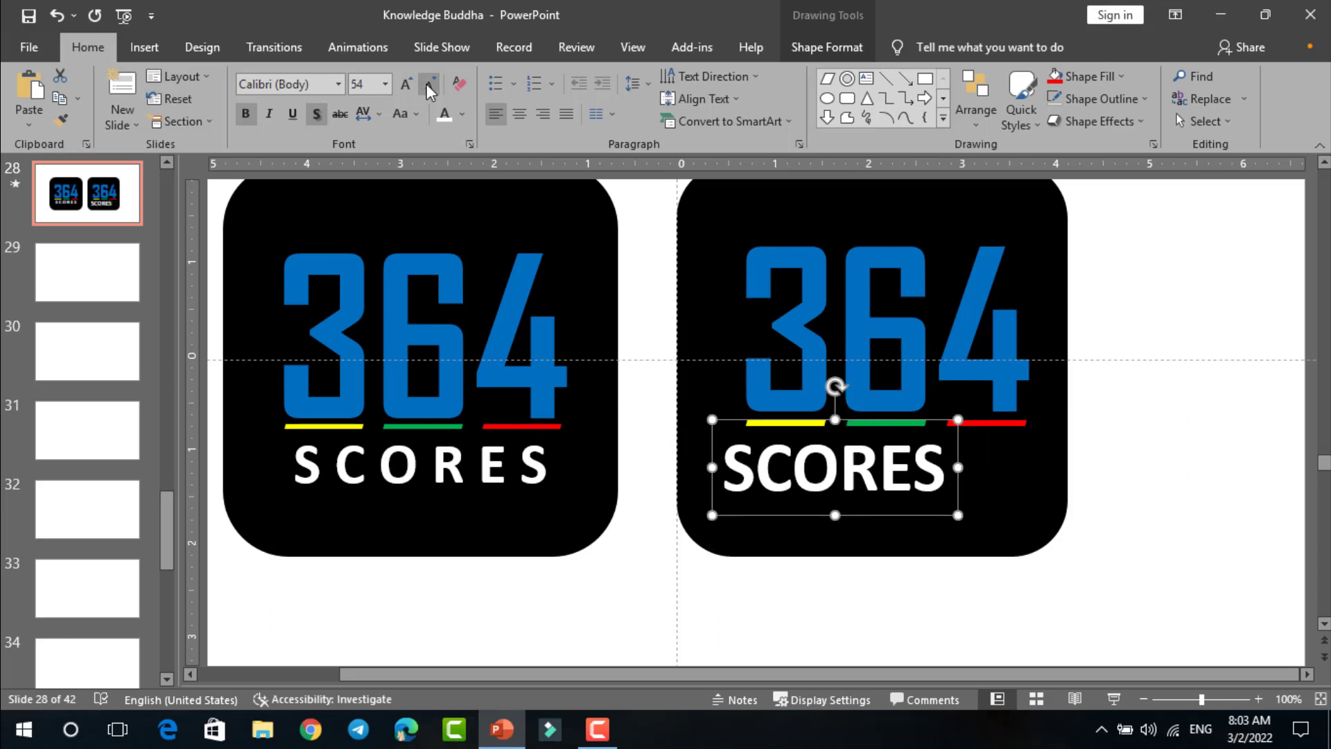
Apply very loose character spacing to SCORES and centre the text beneath the three coloured bars.
{"action": "left_click", "coordinate": [380, 114]}
{"action": "left_click", "coordinate": [411, 228]}
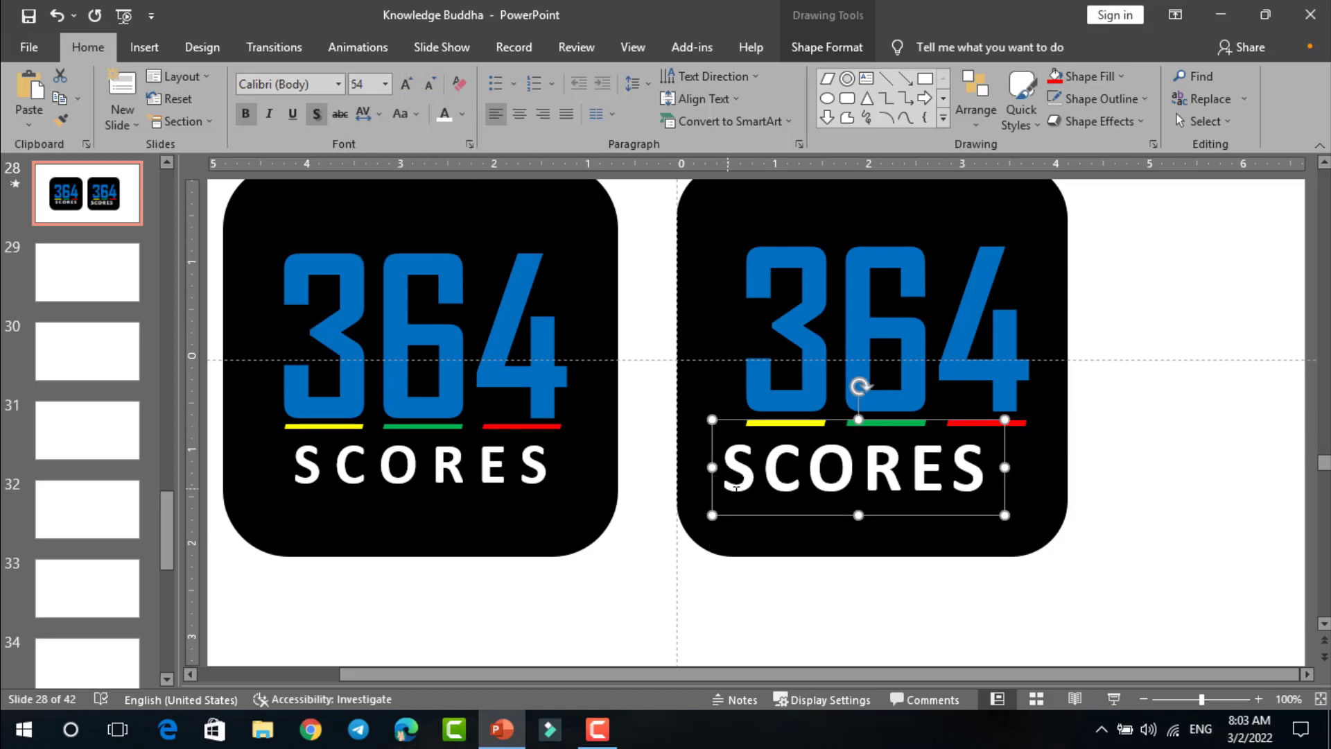
{"action": "left_click_drag", "start_coordinate": [763, 515], "coordinate": [789, 510]}
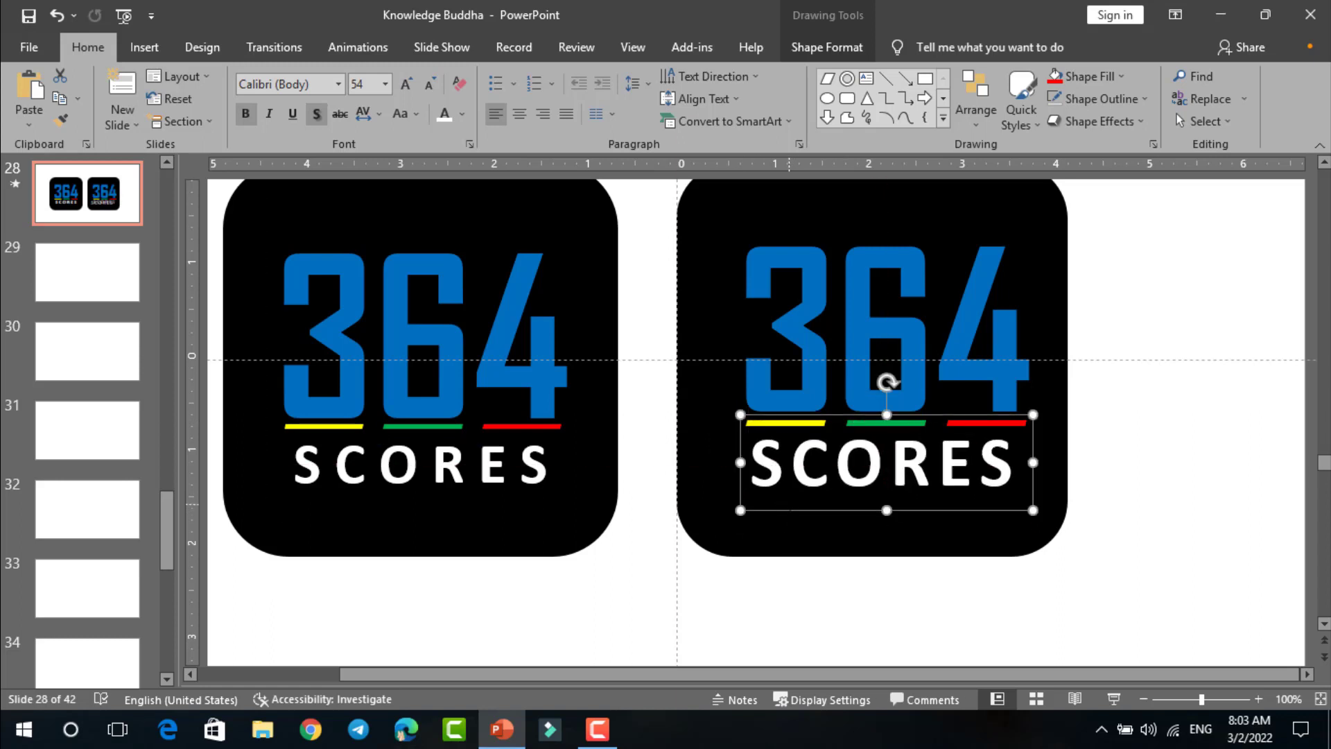
Expand the SCORES character spacing by 8.9 pt through the custom spacing options.
{"action": "left_click", "coordinate": [377, 115]}
{"action": "left_click", "coordinate": [405, 255]}
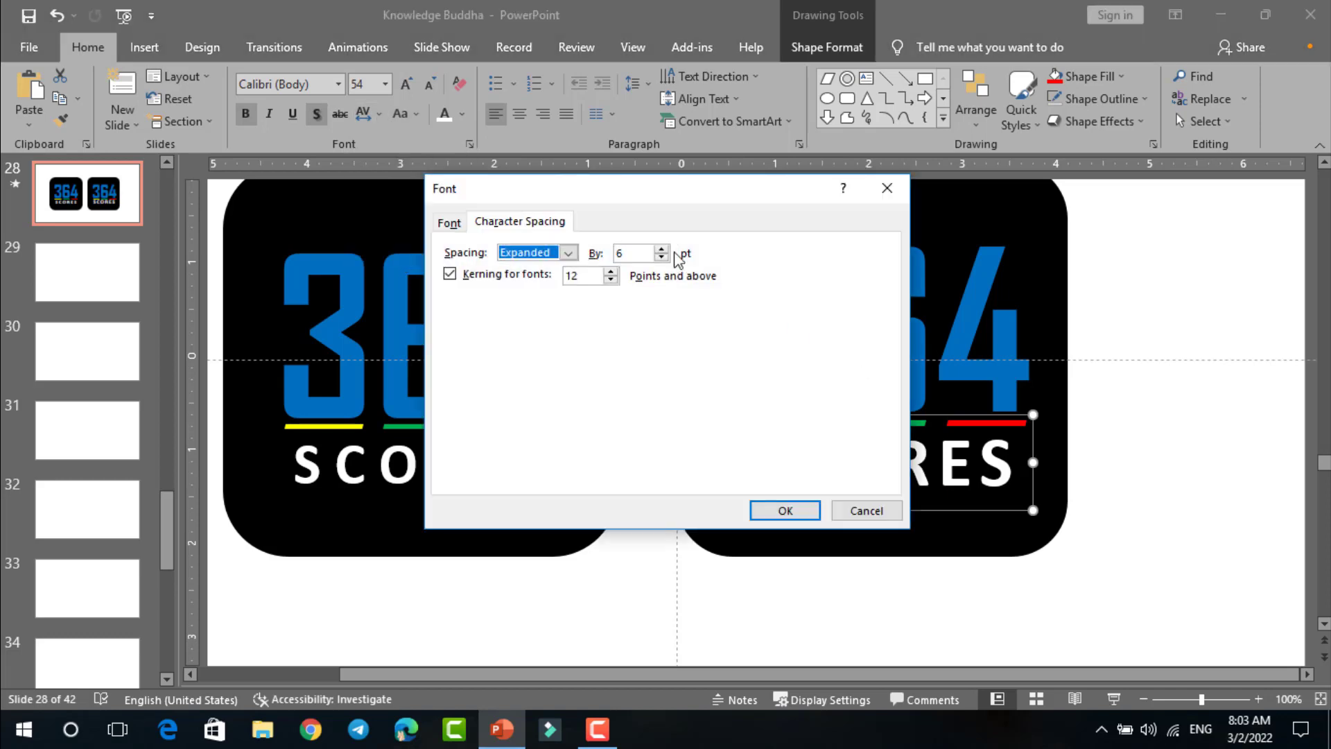
{"action": "left_click", "coordinate": [662, 249]}
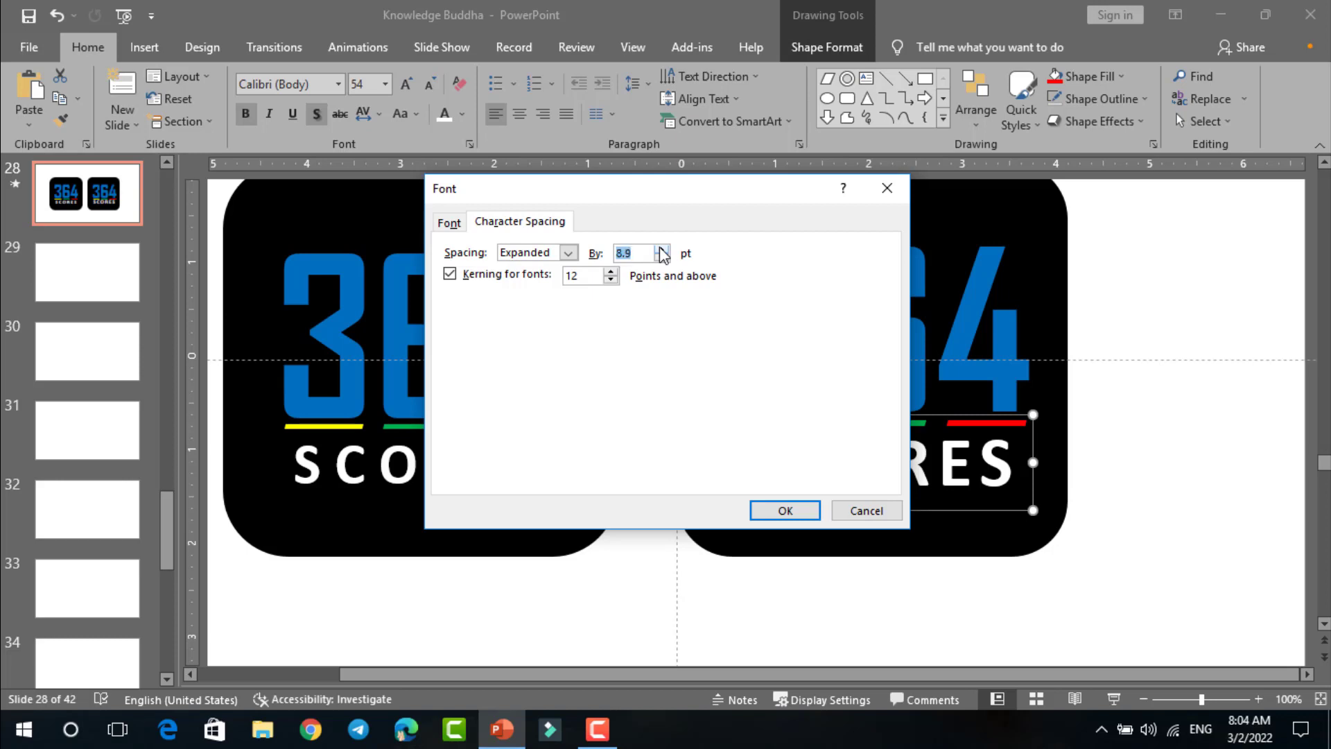
{"action": "left_click", "coordinate": [771, 511]}
Nudge the widened SCORES text so it is centred under the coloured bars.
{"action": "left_click_drag", "start_coordinate": [779, 514], "coordinate": [774, 515]}
{"action": "key", "text": "Right"}
{"action": "key", "text": "Right"}
{"action": "key", "text": "Right"}
{"action": "key", "text": "Right"}
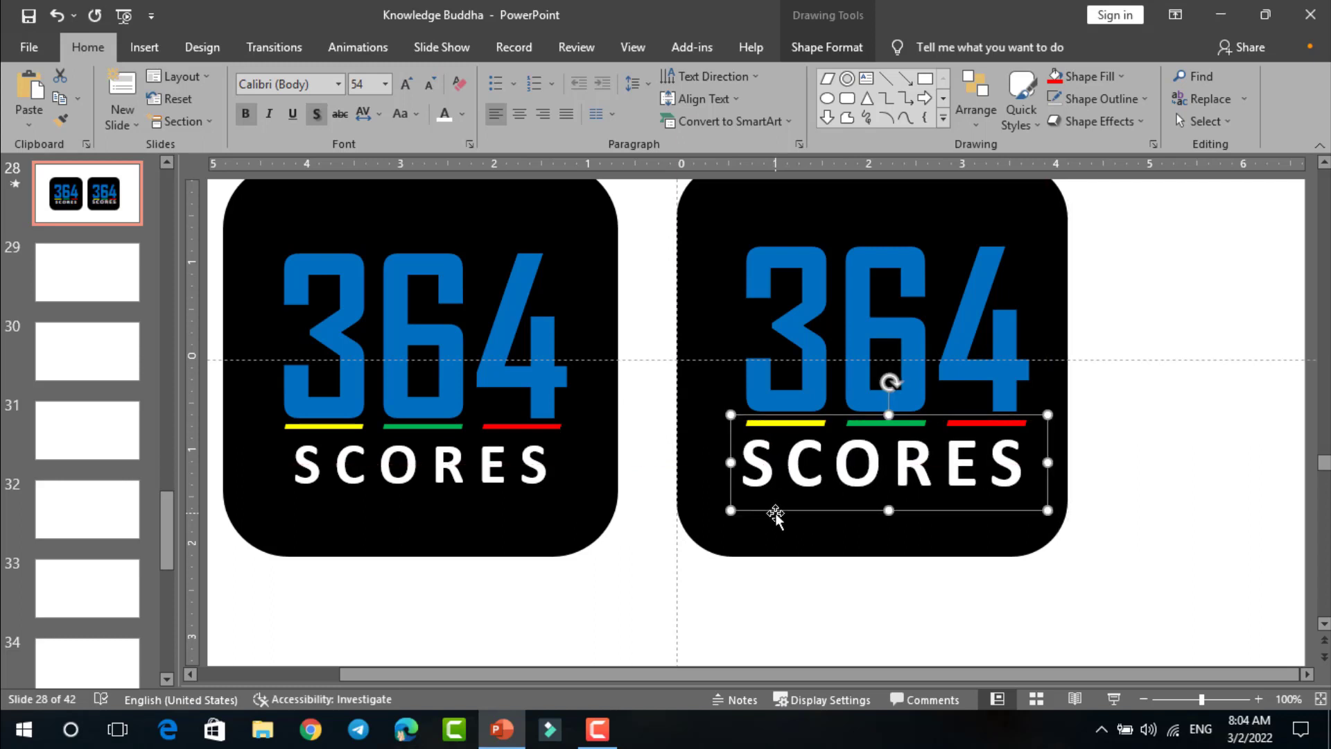
{"action": "left_click", "coordinate": [815, 580]}
Select the new logo's black square, 364 text, bars and SCORES text, and group them.
{"action": "scroll", "coordinate": [814, 573], "scroll_direction": "down", "scroll_amount": 3}
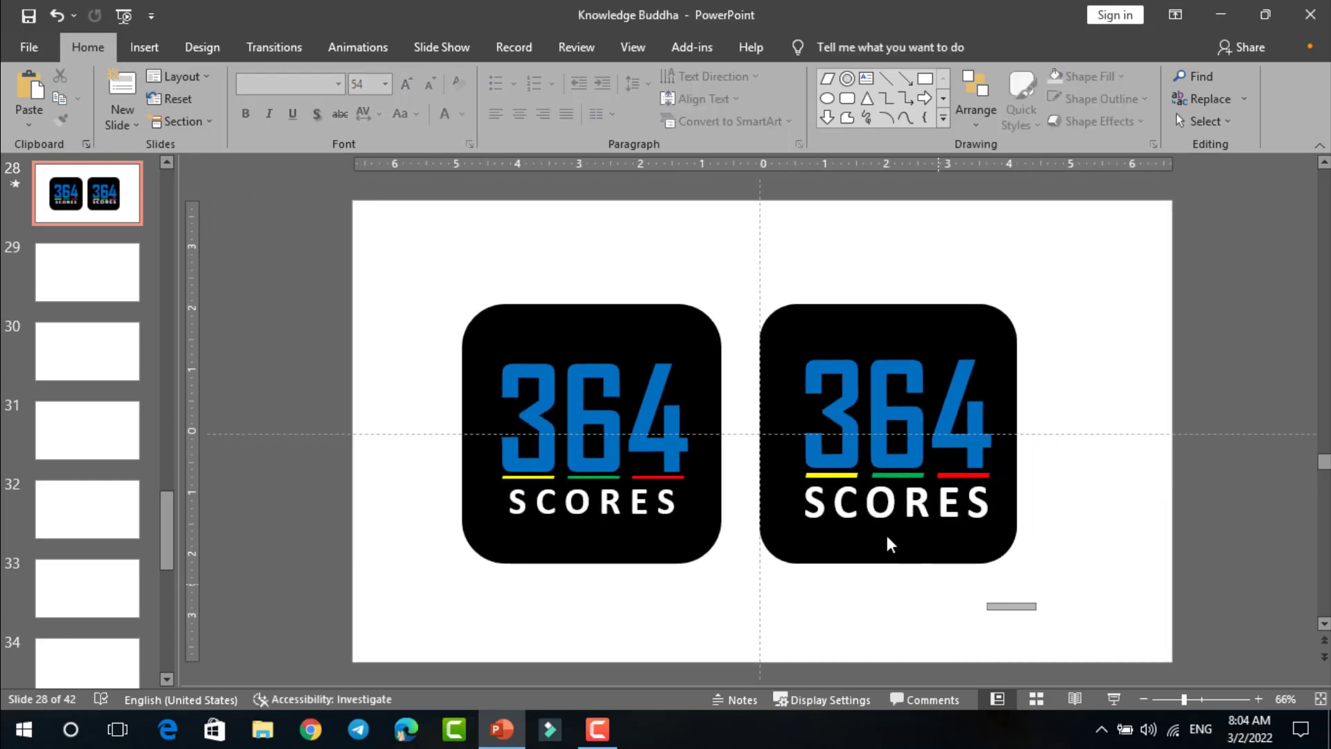
{"action": "left_click_drag", "start_coordinate": [1037, 610], "coordinate": [754, 262]}
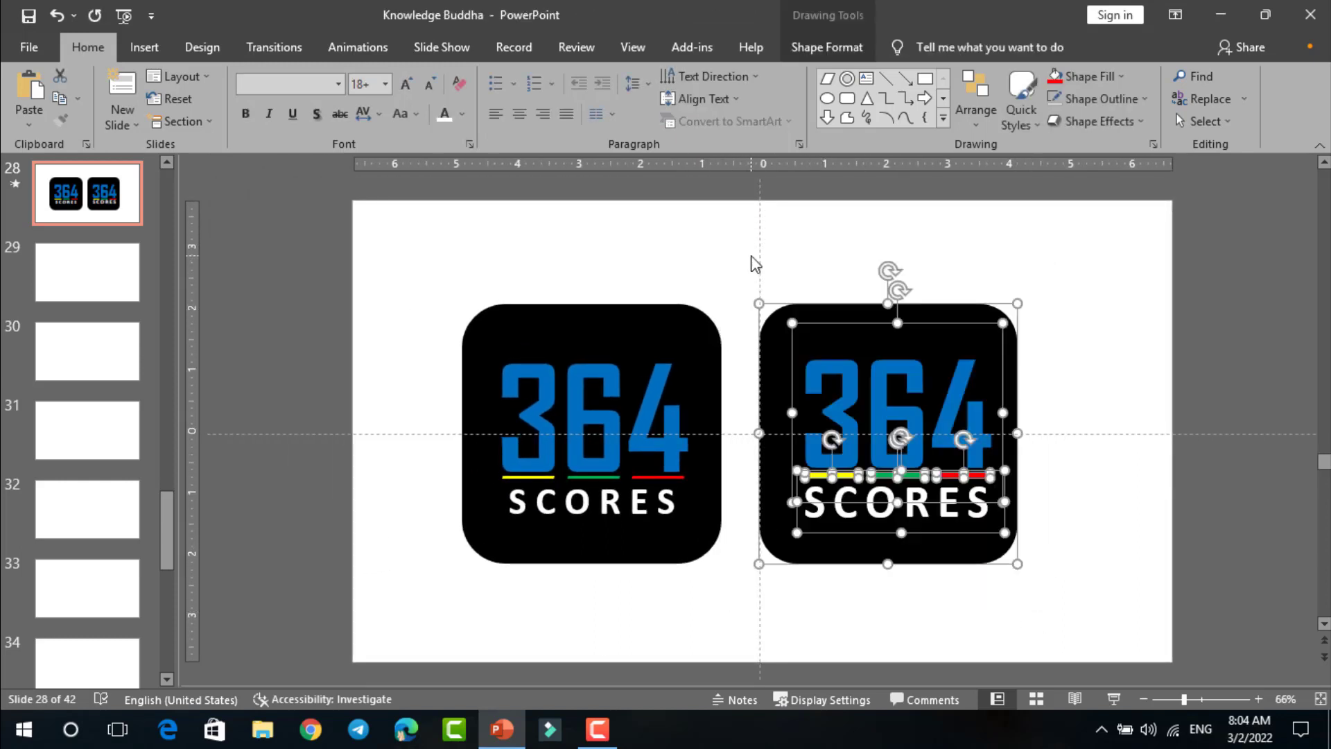
{"action": "key", "text": "ctrl+g"}
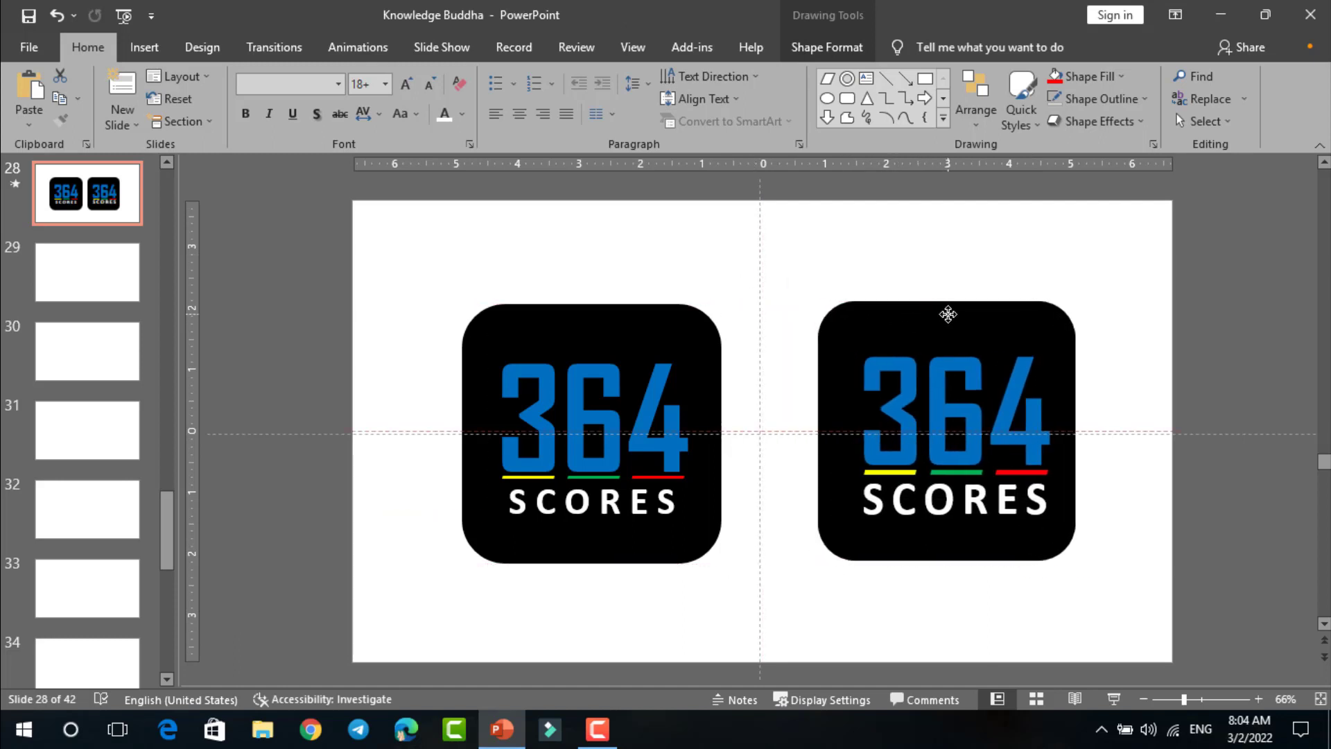